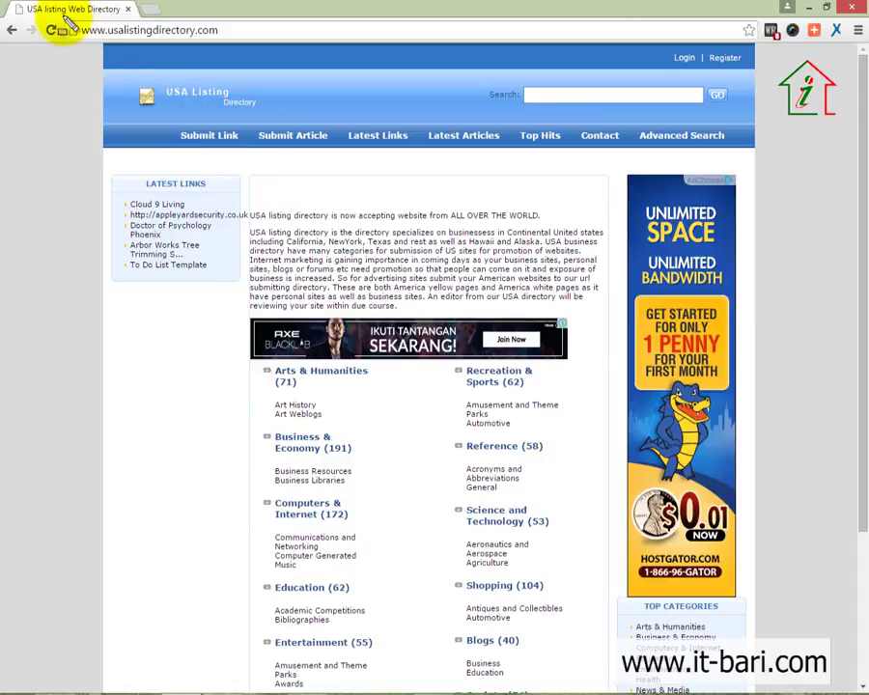
pyautogui.moveTo(62, 13)
pyautogui.mouseDown()
pyautogui.moveTo(231, 38)
pyautogui.moveTo(244, 50)
pyautogui.mouseUp()
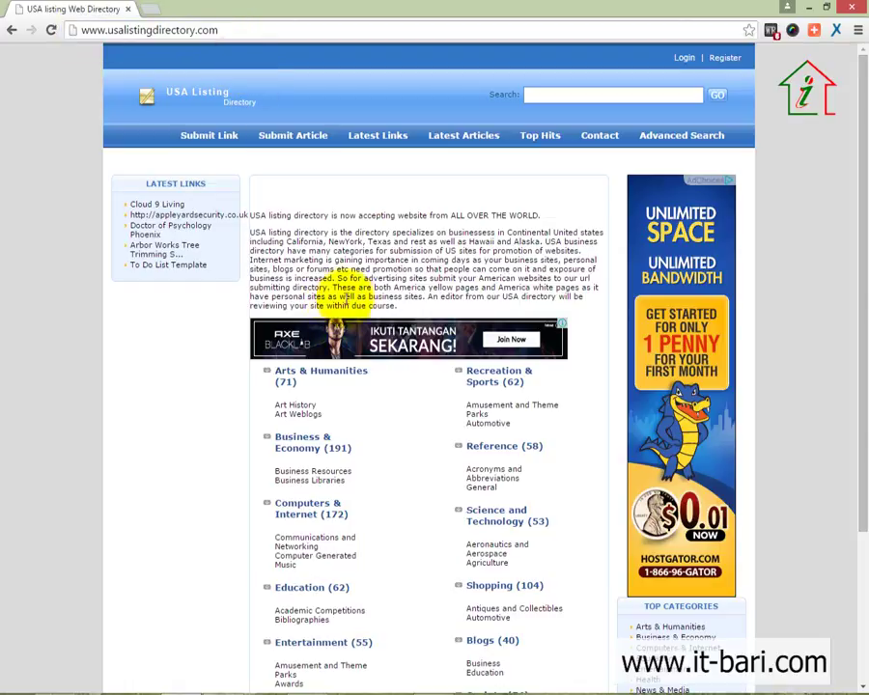
pyautogui.scroll(-2, 377, 300)
pyautogui.scroll(2, 377, 300)
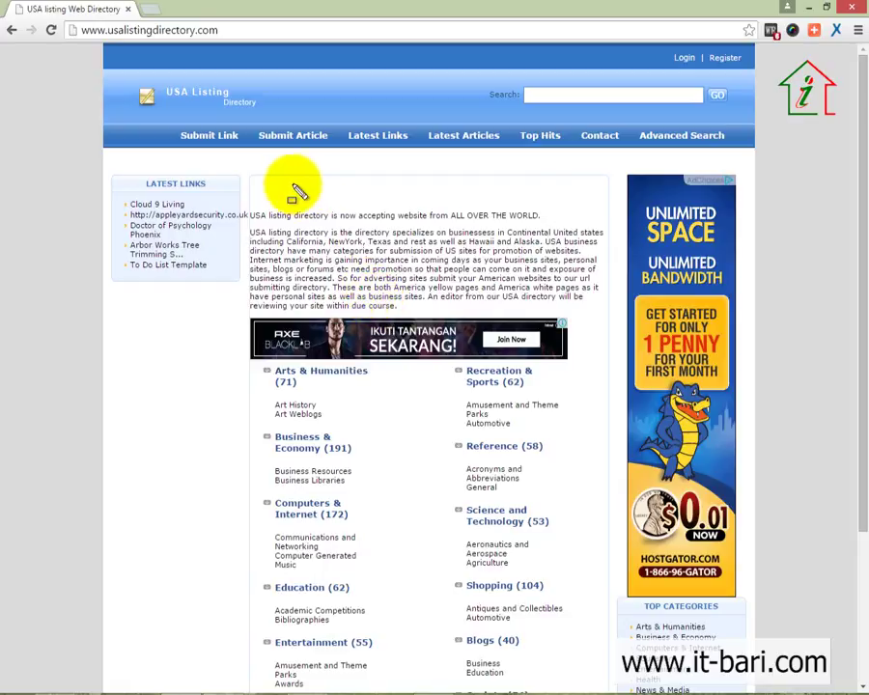
pyautogui.moveTo(157, 116); pyautogui.dragTo(252, 155)
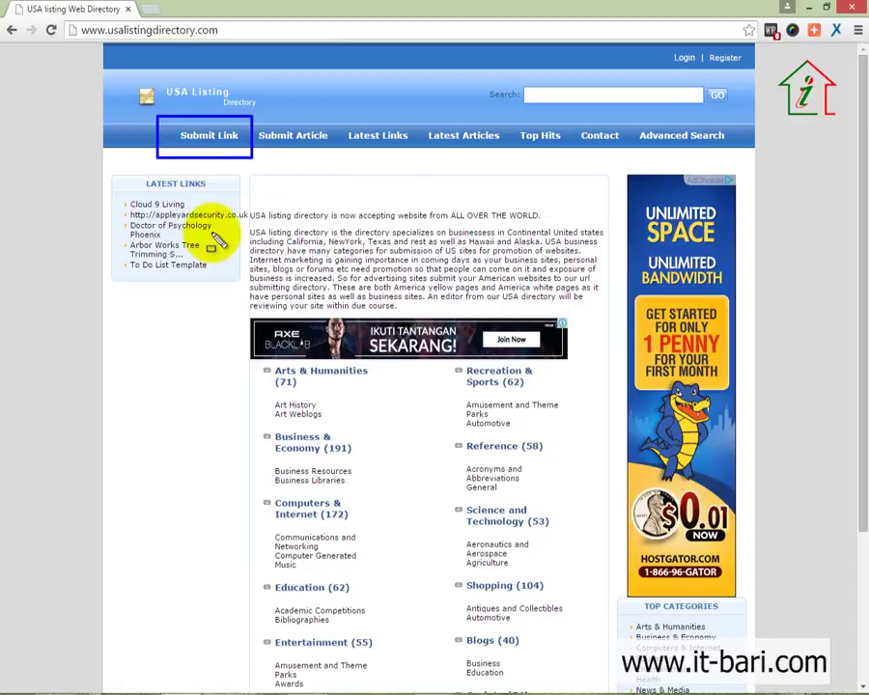
pyautogui.press('Escape')
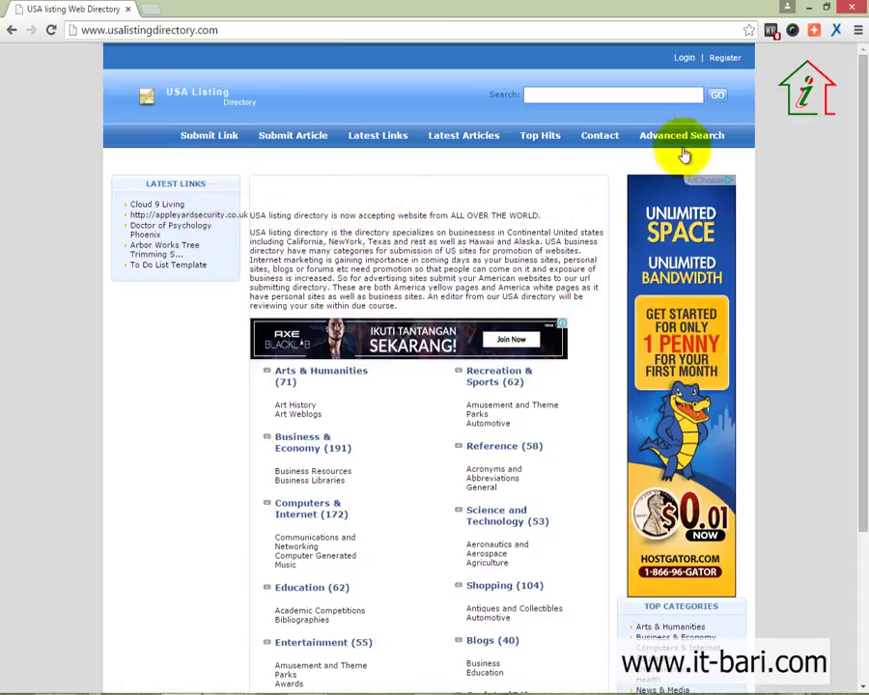
# Step: Check the directory site's Google PageRank and Alexa rank, and look through its list of categories
pyautogui.click(771, 30)
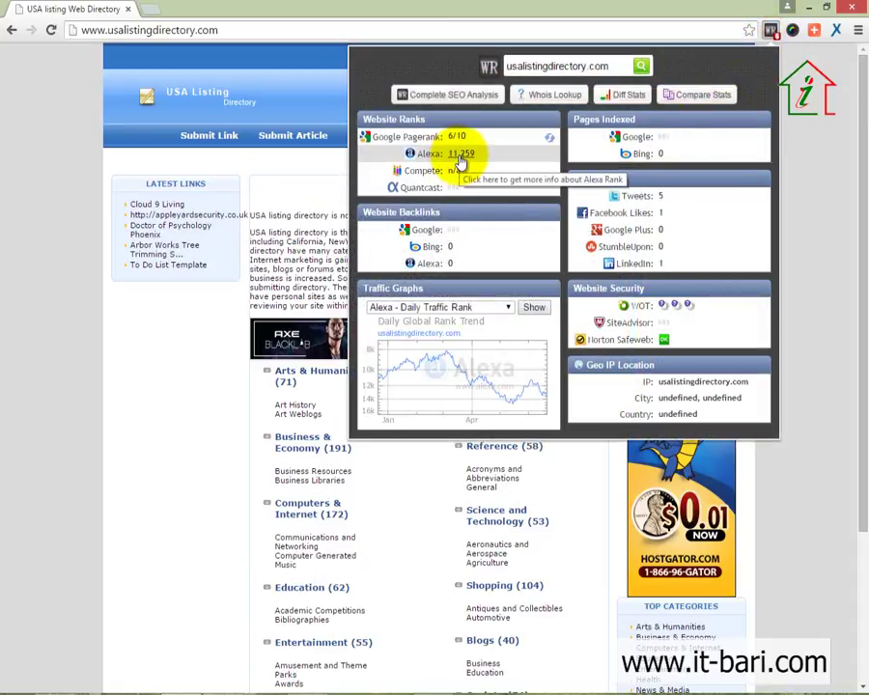
pyautogui.click(175, 291)
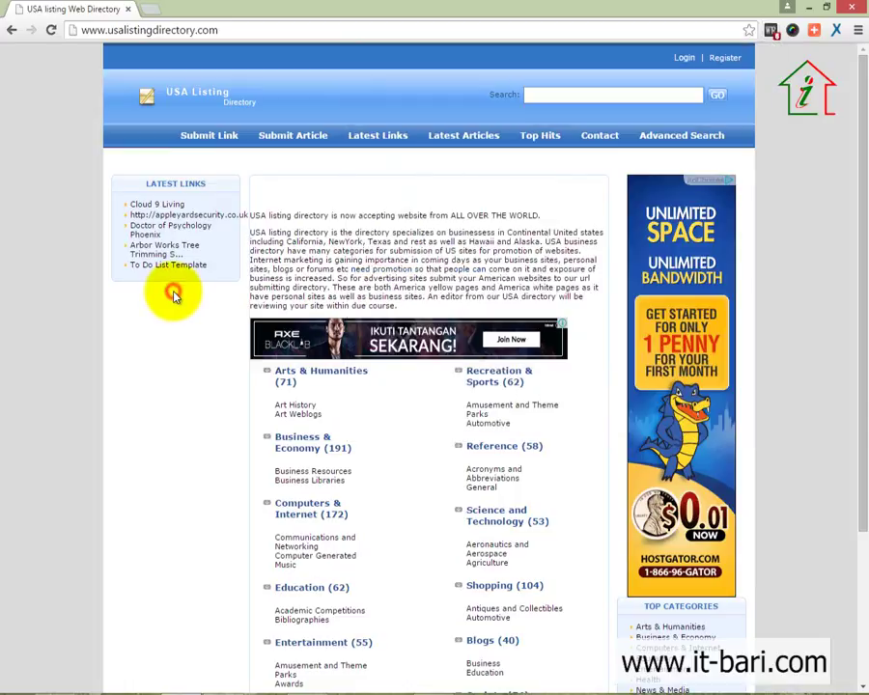
pyautogui.scroll(-3, 782, 462)
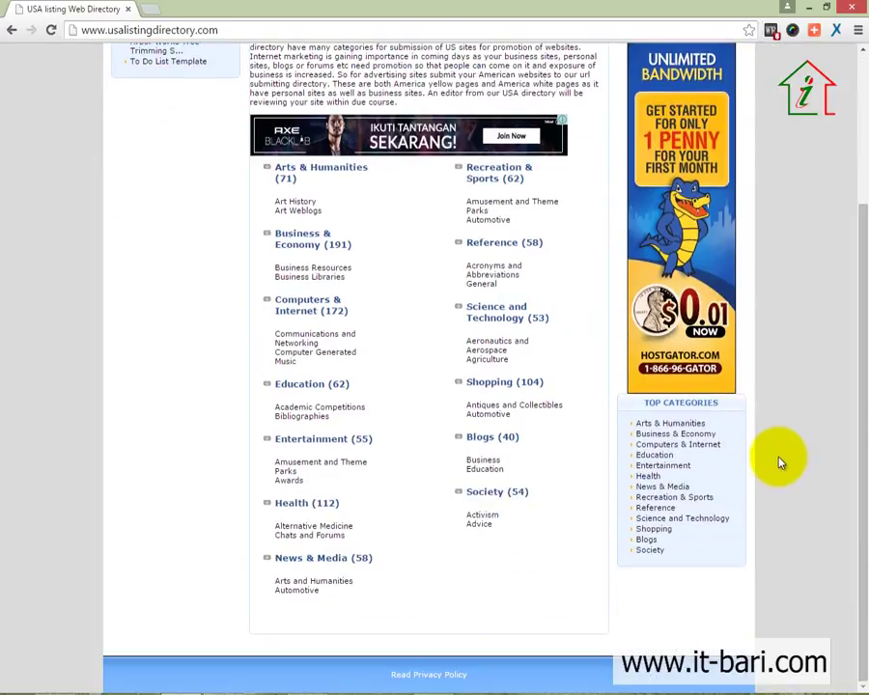
pyautogui.scroll(3, 778, 459)
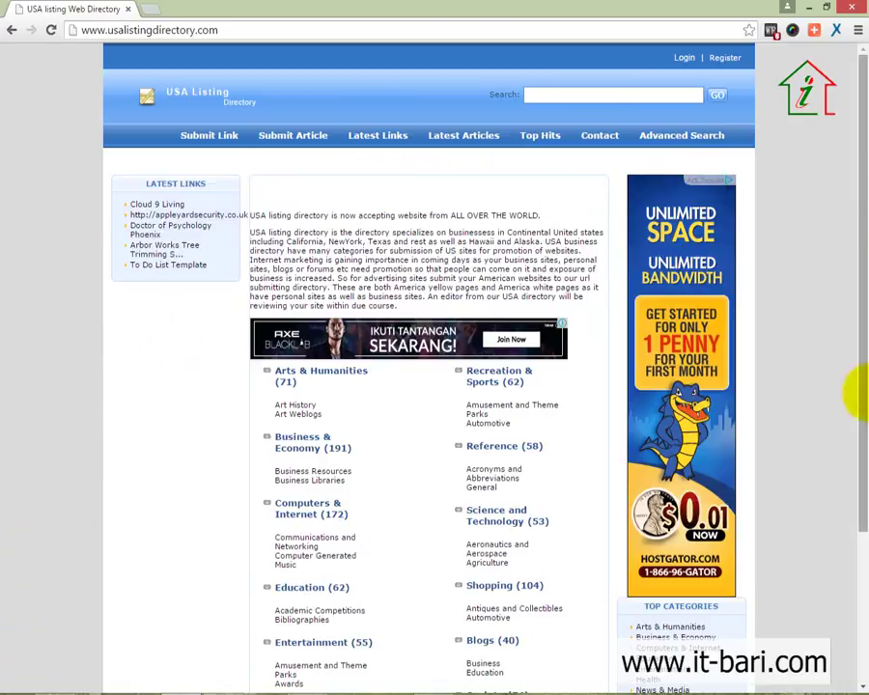
pyautogui.scroll(-2, 579, 645)
pyautogui.scroll(2, 584, 644)
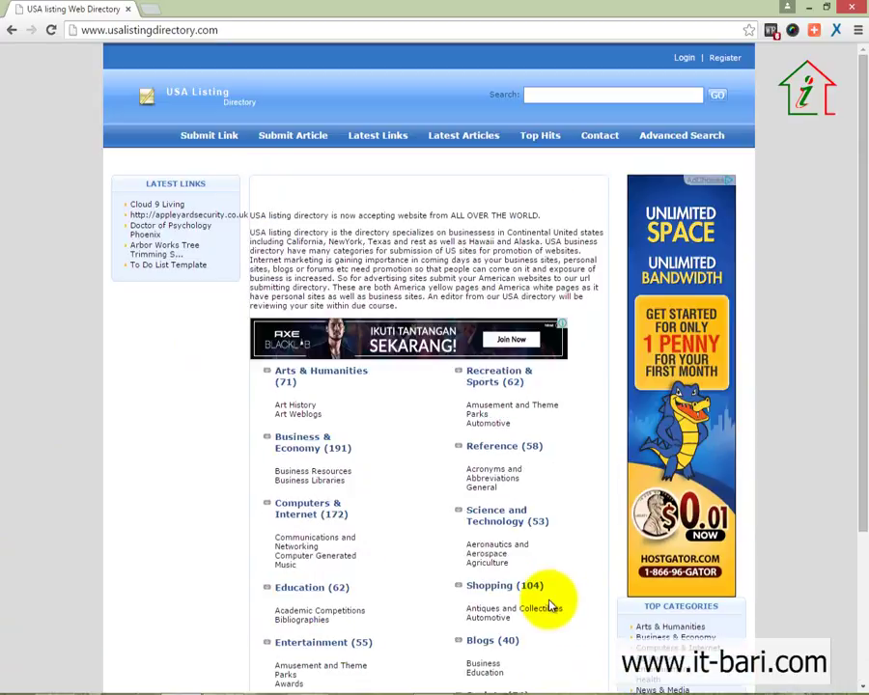
# Step: Open the directory's link submission form and look over its review terms and fields
pyautogui.click(222, 136)
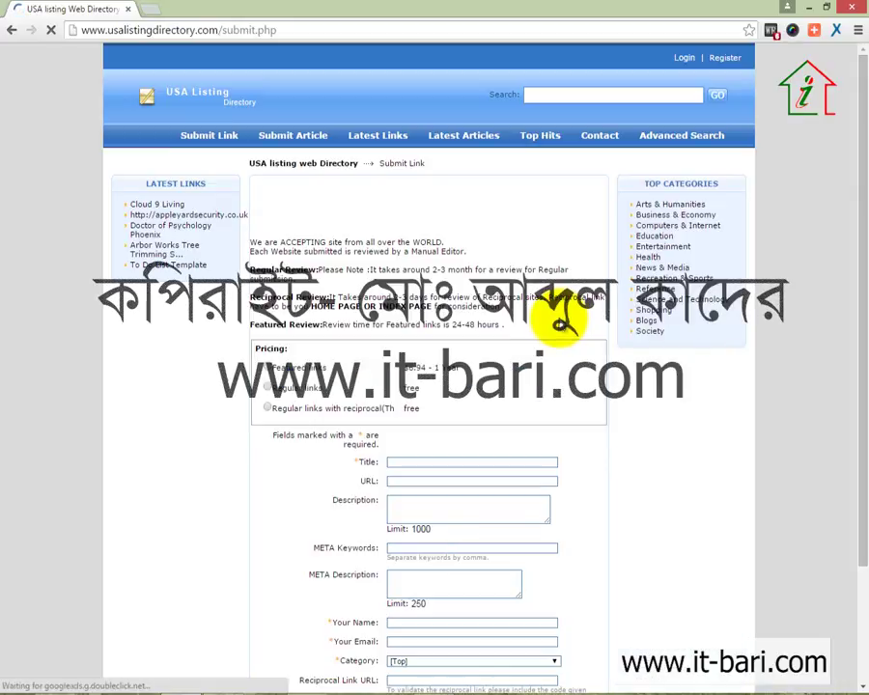
pyautogui.scroll(-3, 702, 464)
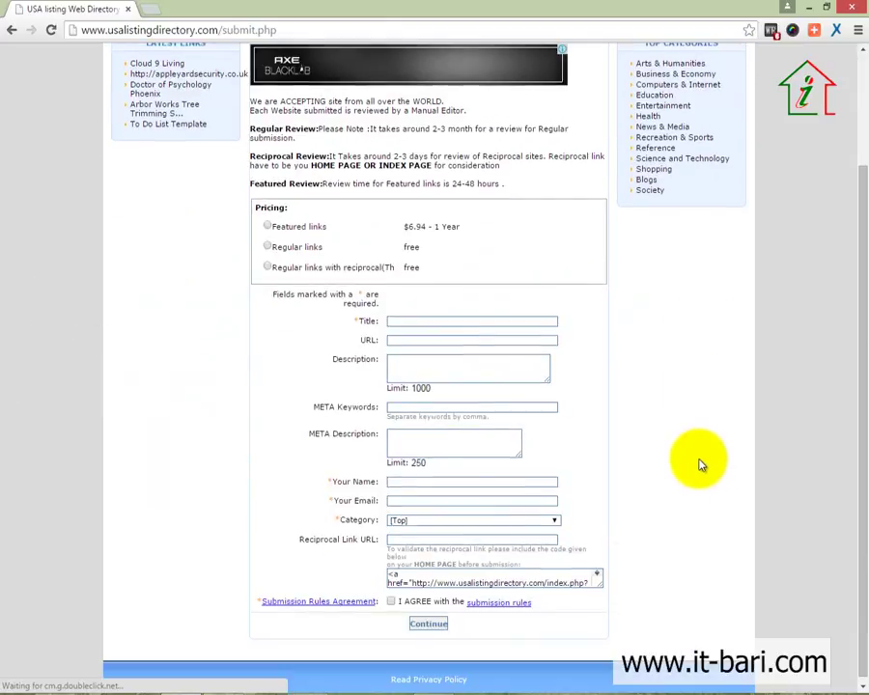
pyautogui.scroll(3, 702, 462)
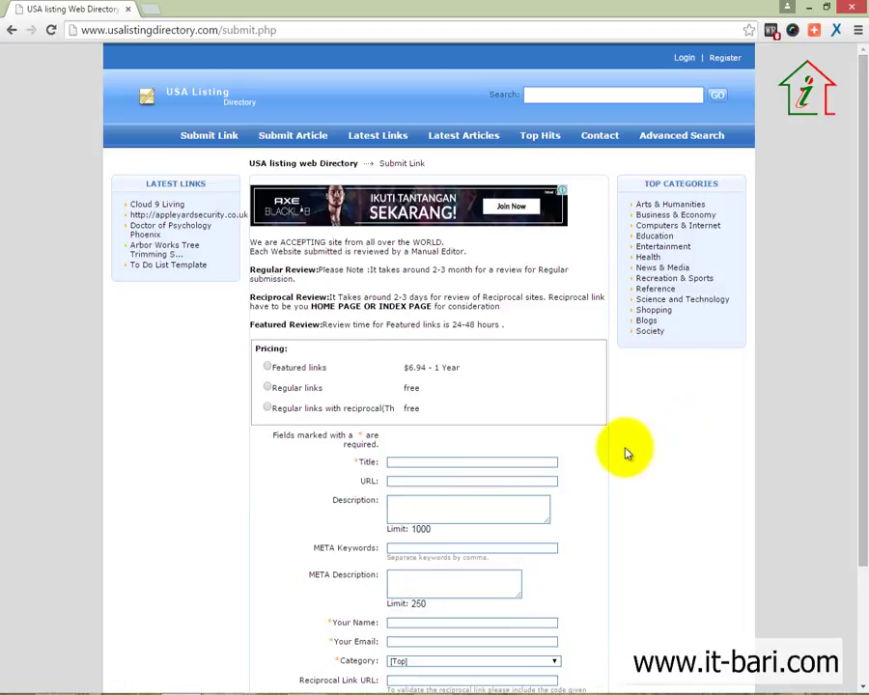
pyautogui.scroll(-1, 624, 452)
pyautogui.scroll(1, 624, 451)
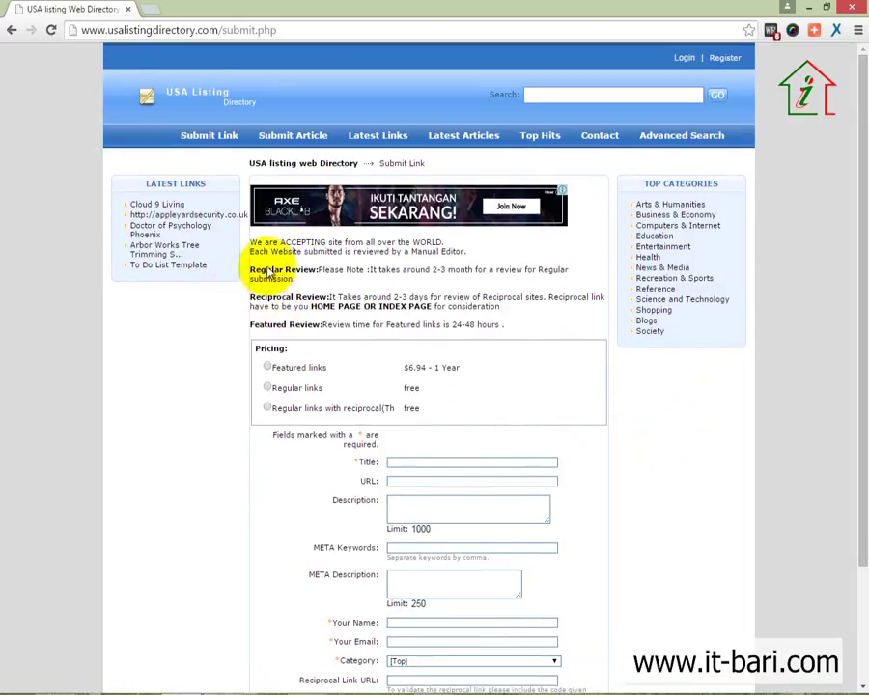
pyautogui.scroll(-1, 357, 388)
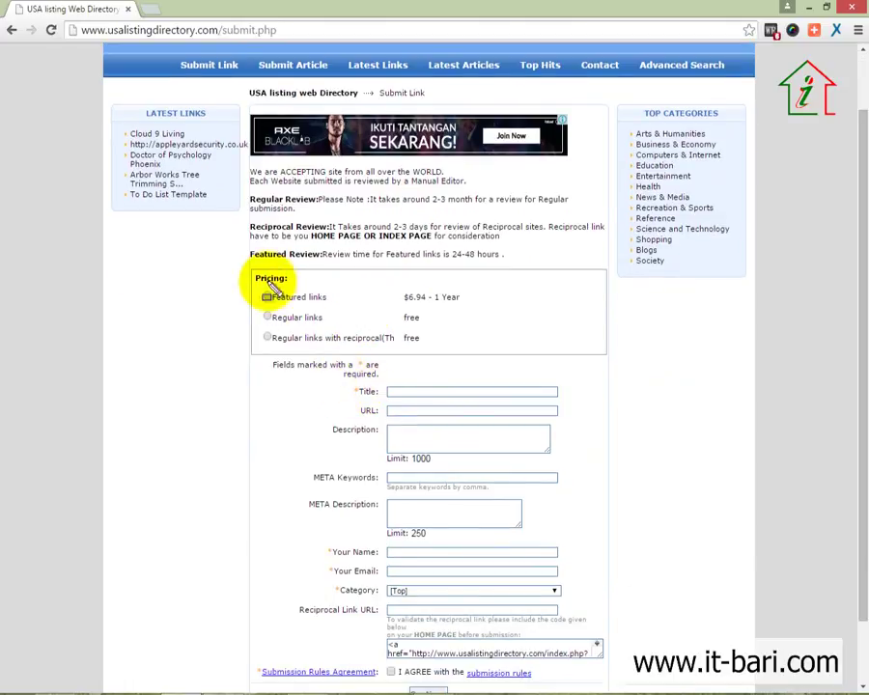
# Step: Examine the form's pricing options, comparing featured links, regular links and regular links with reciprocal
pyautogui.moveTo(241, 262)
pyautogui.mouseDown()
pyautogui.moveTo(483, 324)
pyautogui.moveTo(644, 347)
pyautogui.moveTo(619, 367)
pyautogui.mouseUp()
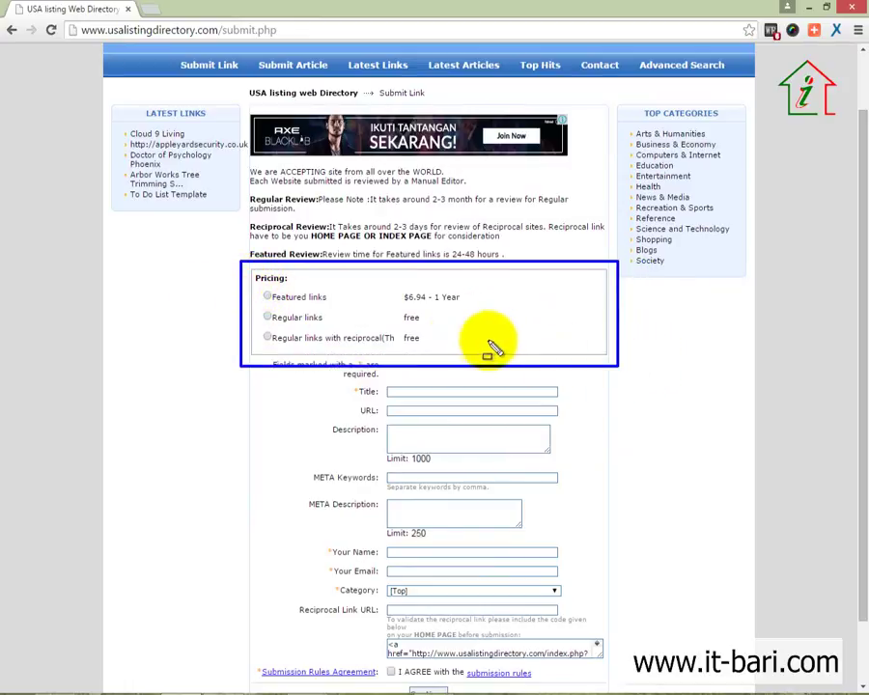
pyautogui.moveTo(255, 280)
pyautogui.mouseDown()
pyautogui.moveTo(333, 313)
pyautogui.moveTo(534, 309)
pyautogui.mouseUp()
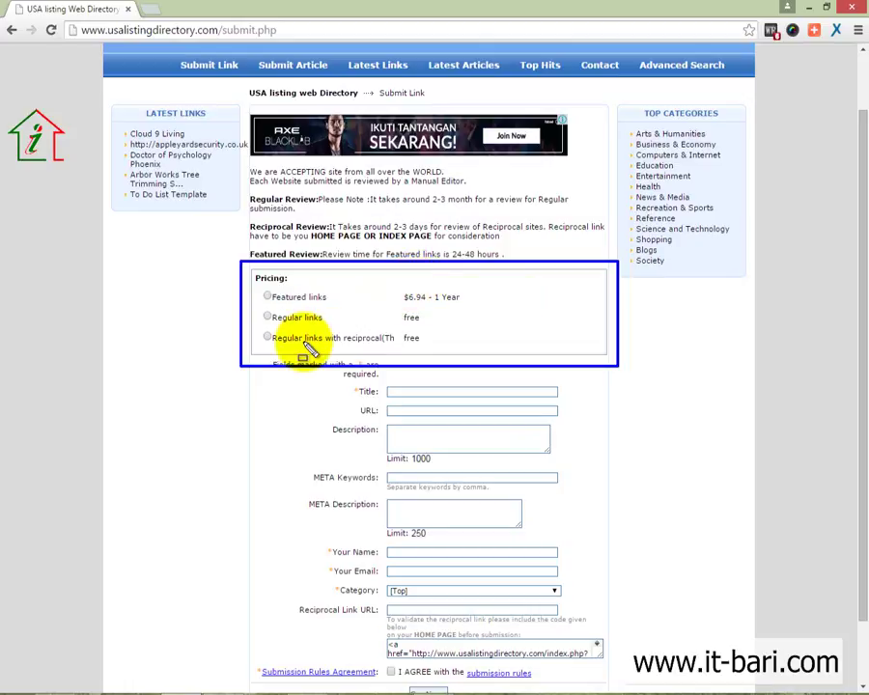
pyautogui.moveTo(252, 302)
pyautogui.mouseDown()
pyautogui.moveTo(425, 338)
pyautogui.moveTo(600, 332)
pyautogui.mouseUp()
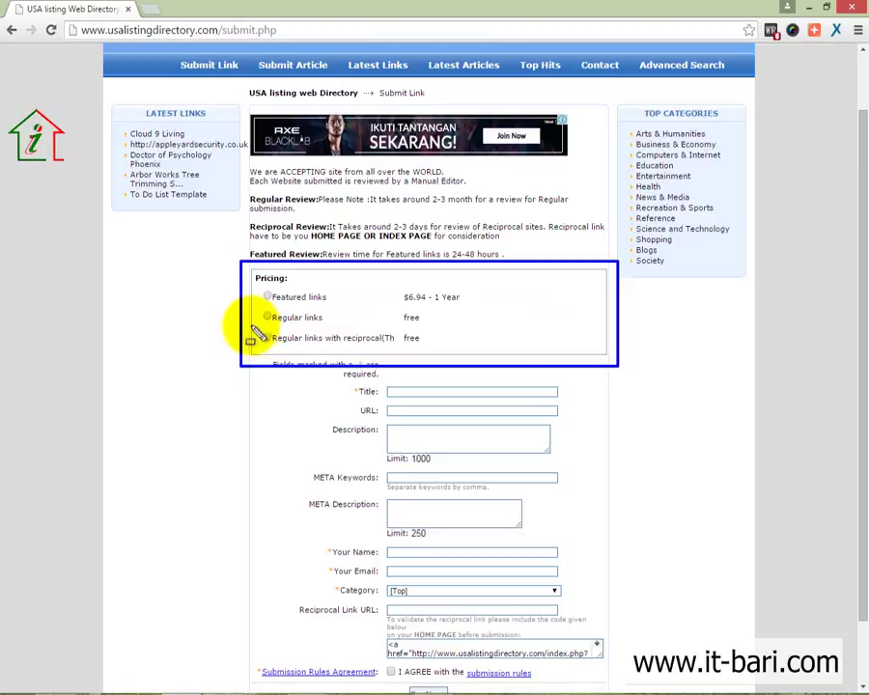
pyautogui.moveTo(254, 329)
pyautogui.mouseDown()
pyautogui.moveTo(340, 353)
pyautogui.moveTo(447, 359)
pyautogui.mouseUp()
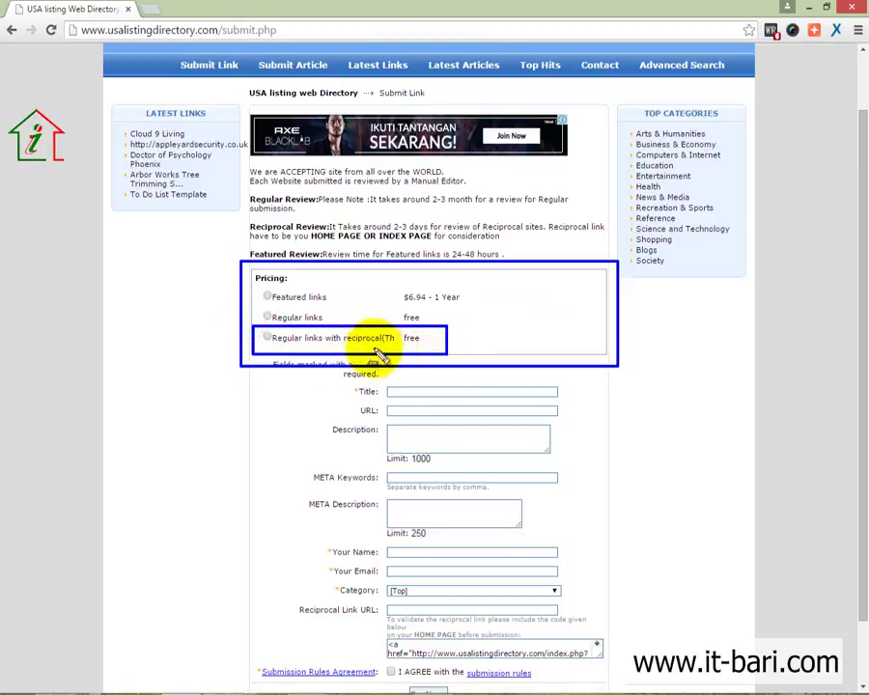
pyautogui.moveTo(340, 344); pyautogui.dragTo(424, 349)
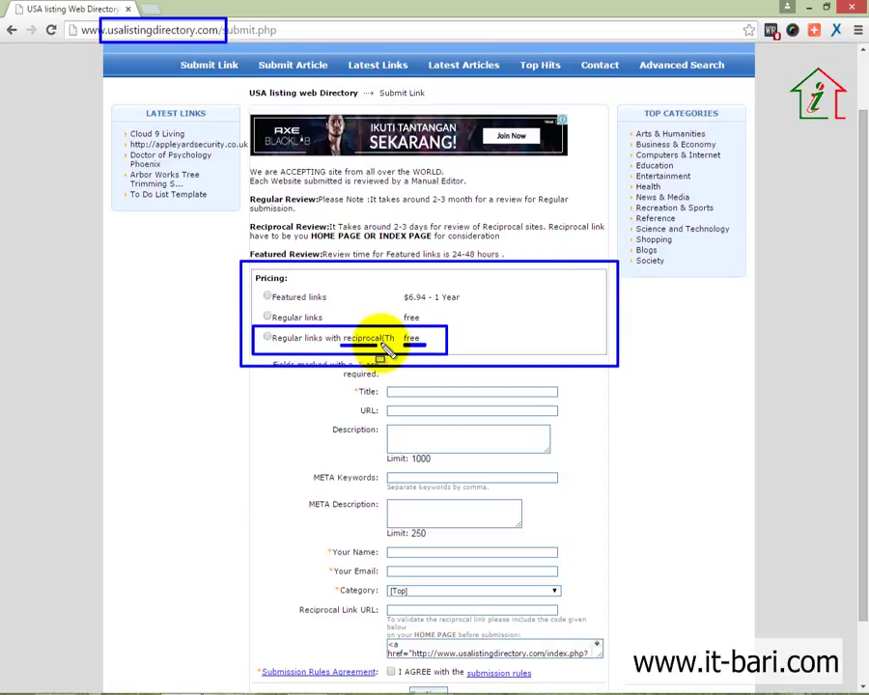
pyautogui.scroll(-1, 376, 342)
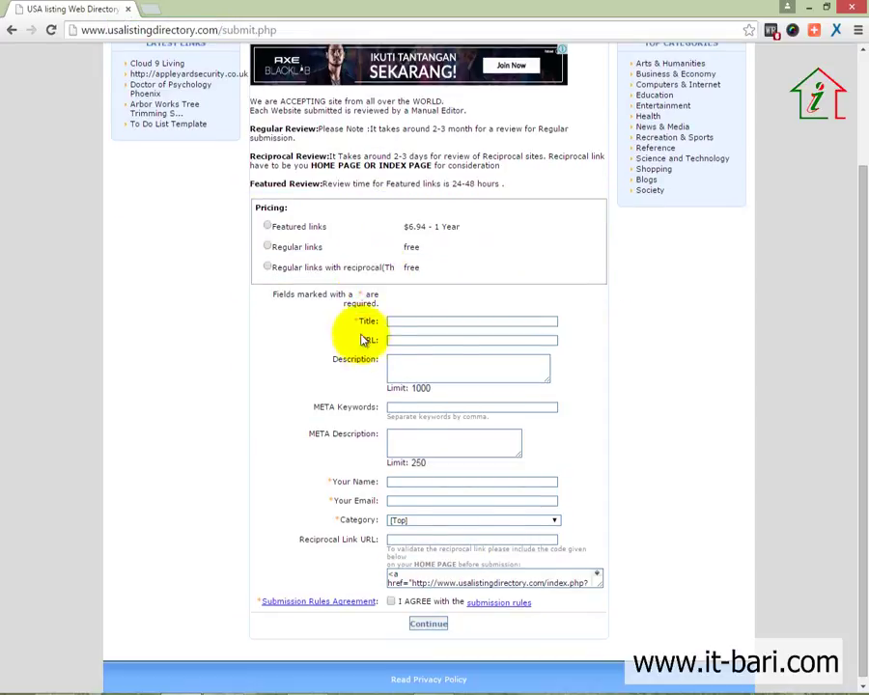
pyautogui.doubleClick(375, 269)
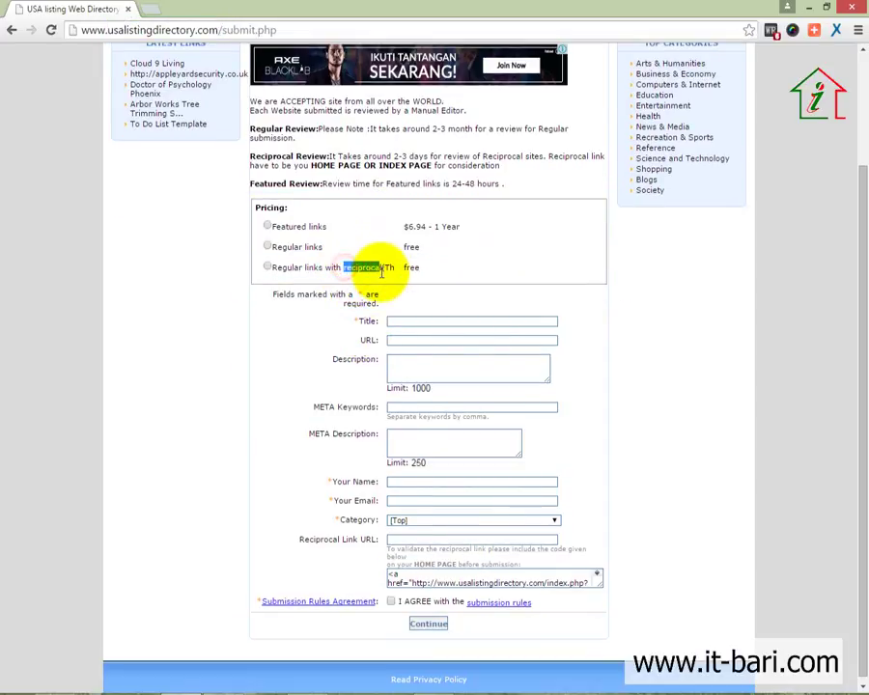
pyautogui.click(539, 274)
pyautogui.moveTo(424, 268); pyautogui.dragTo(345, 258)
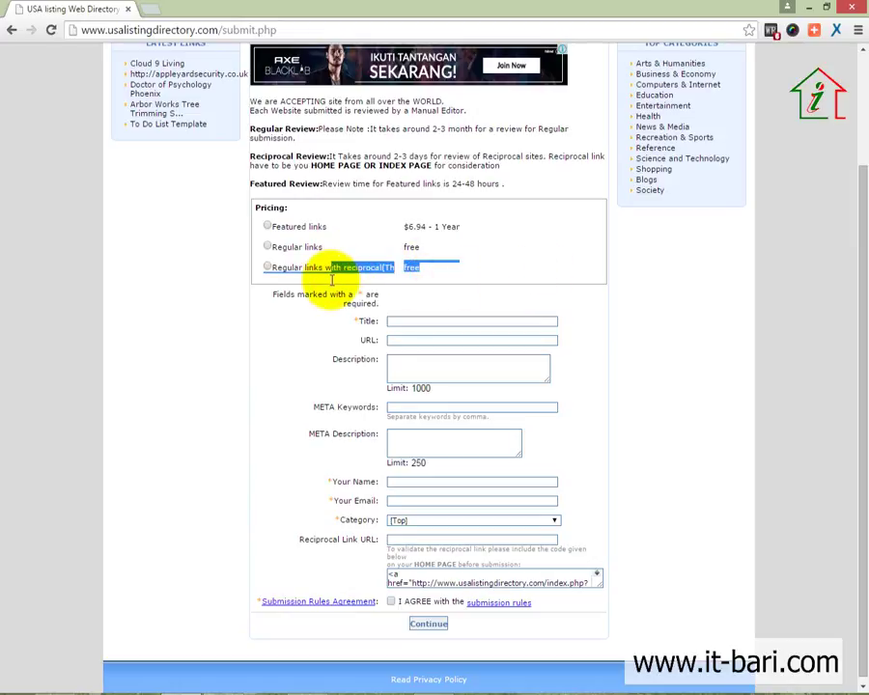
pyautogui.click(390, 277)
pyautogui.scroll(2, 391, 277)
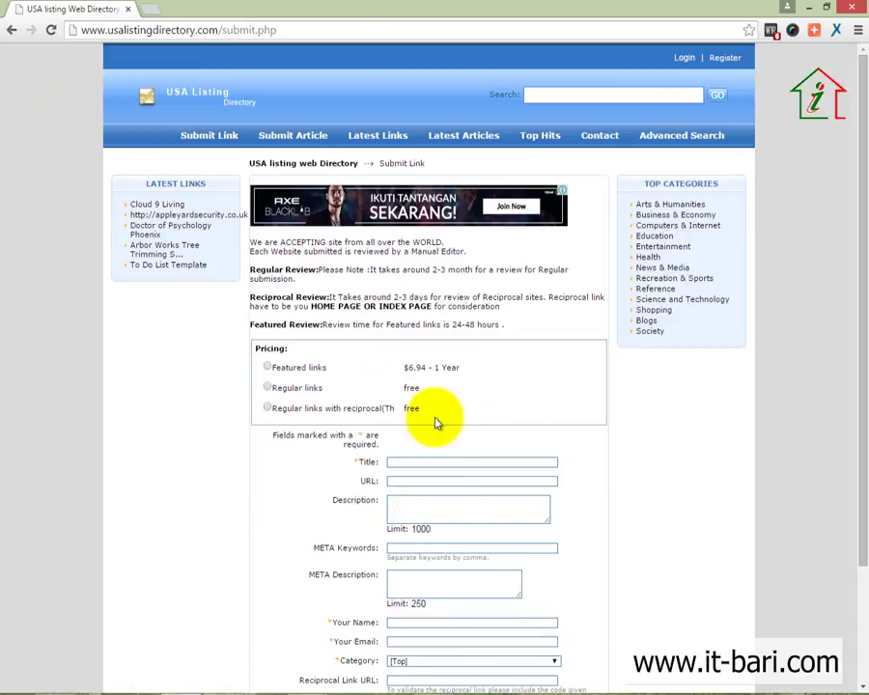
pyautogui.scroll(-1, 438, 422)
pyautogui.click(431, 333)
pyautogui.moveTo(431, 335); pyautogui.dragTo(421, 359)
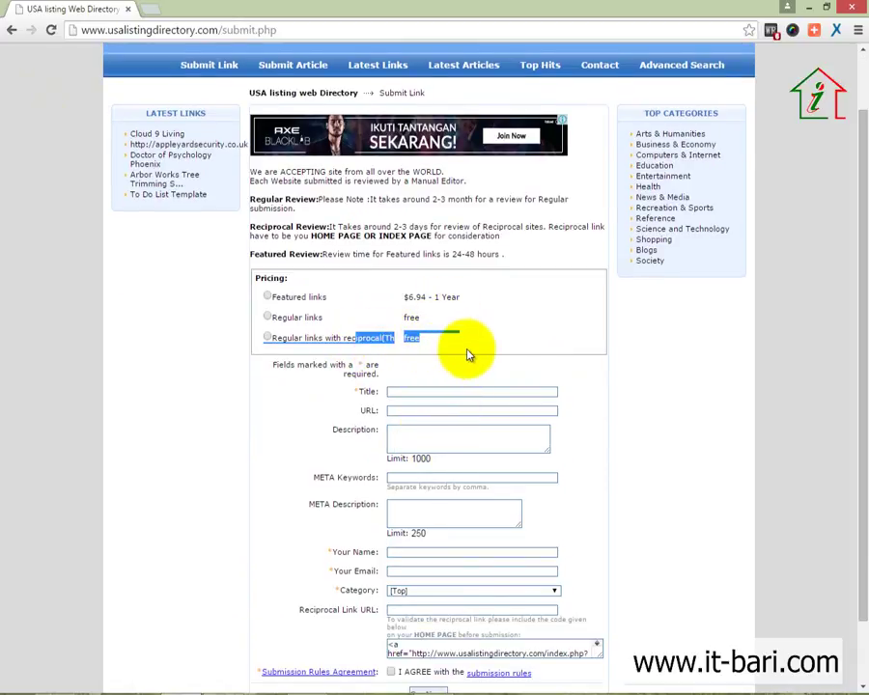
pyautogui.click(463, 347)
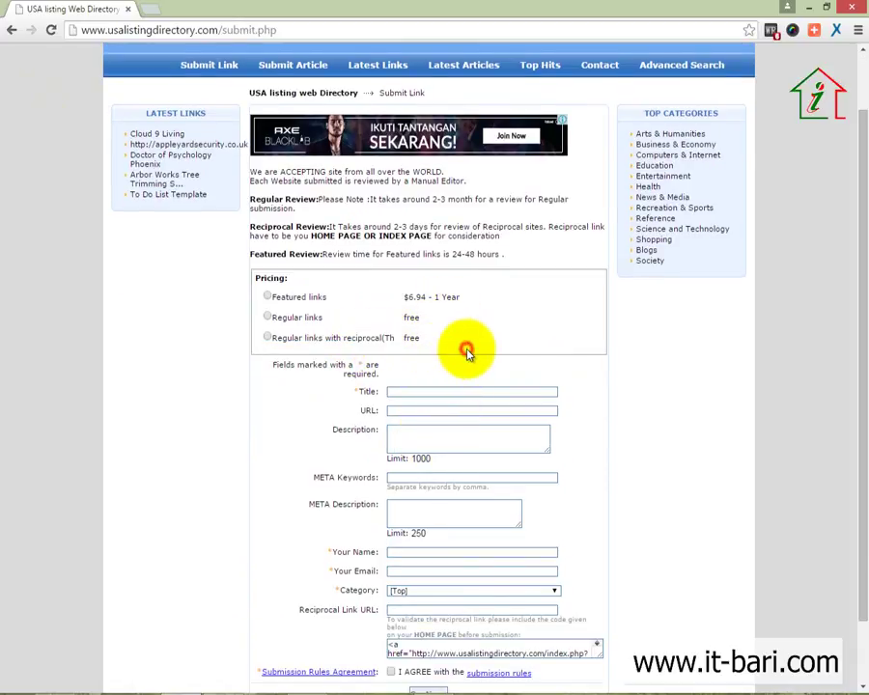
# Step: Choose the free Regular links pricing option and place the cursor in the Title field
pyautogui.click(269, 319)
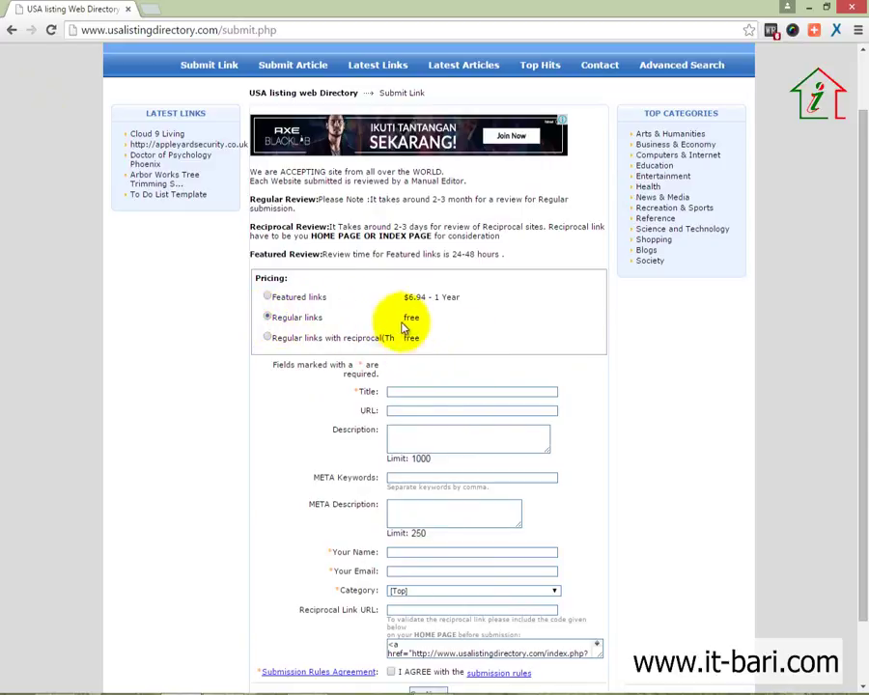
pyautogui.scroll(-1, 439, 348)
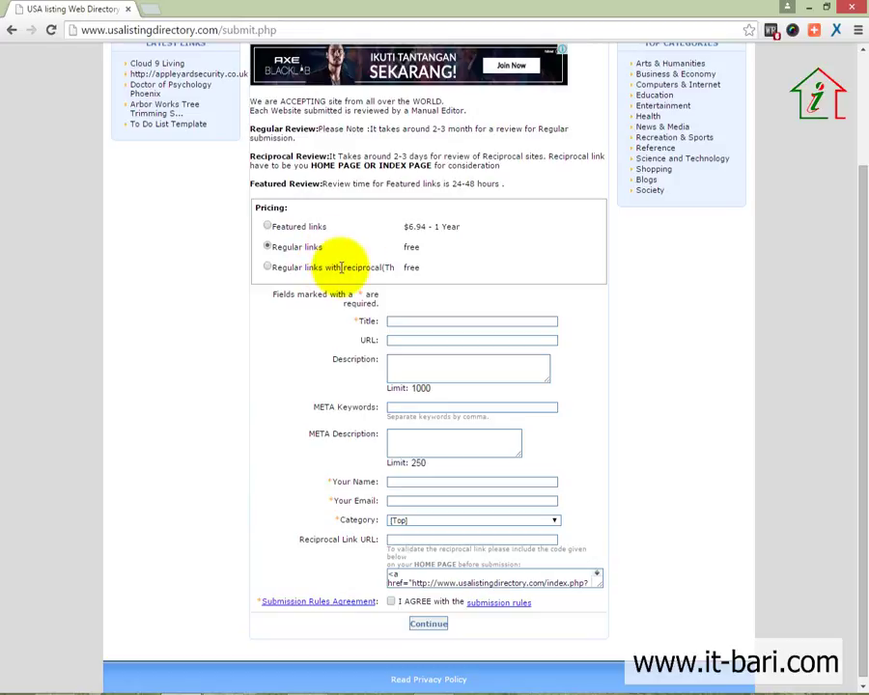
pyautogui.click(424, 319)
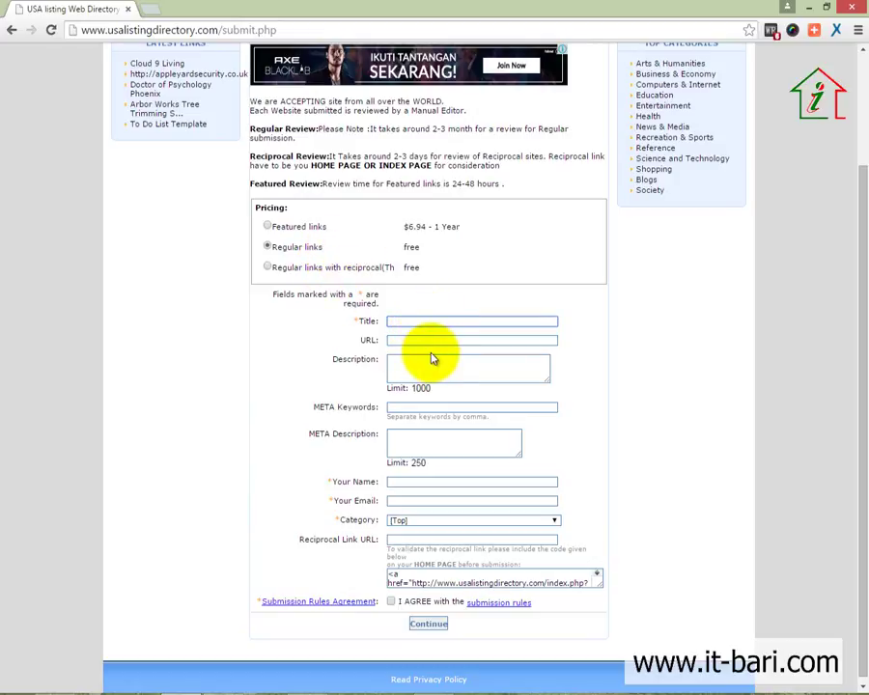
pyautogui.scroll(-1, 847, 346)
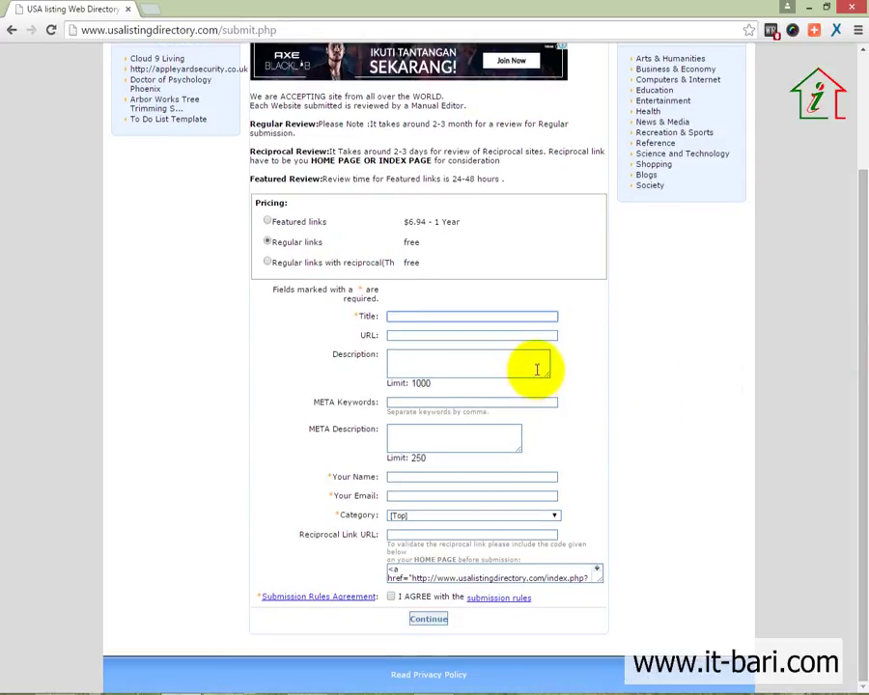
pyautogui.click(540, 400)
pyautogui.click(519, 355)
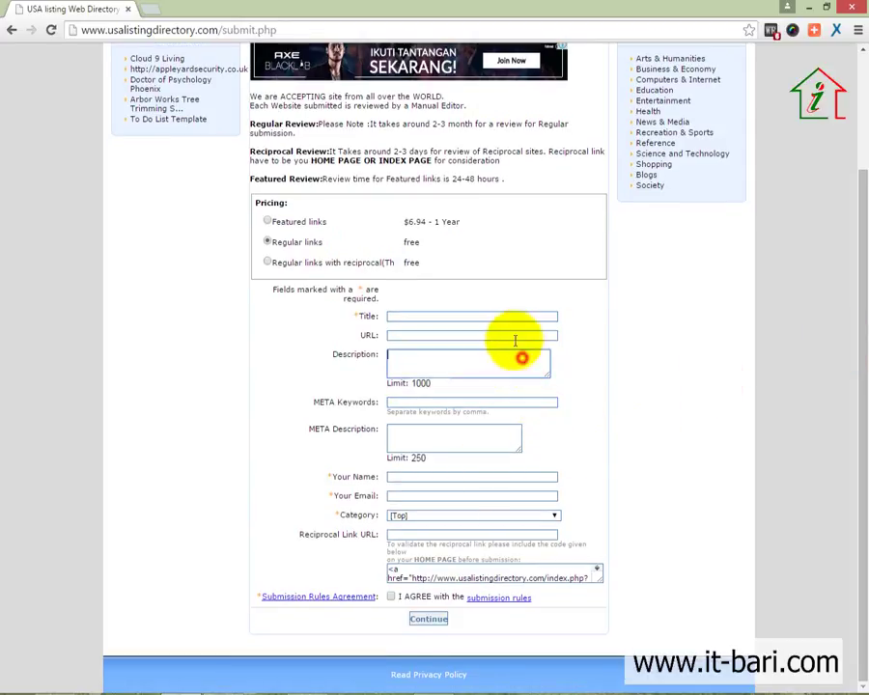
pyautogui.click(511, 334)
pyautogui.click(511, 316)
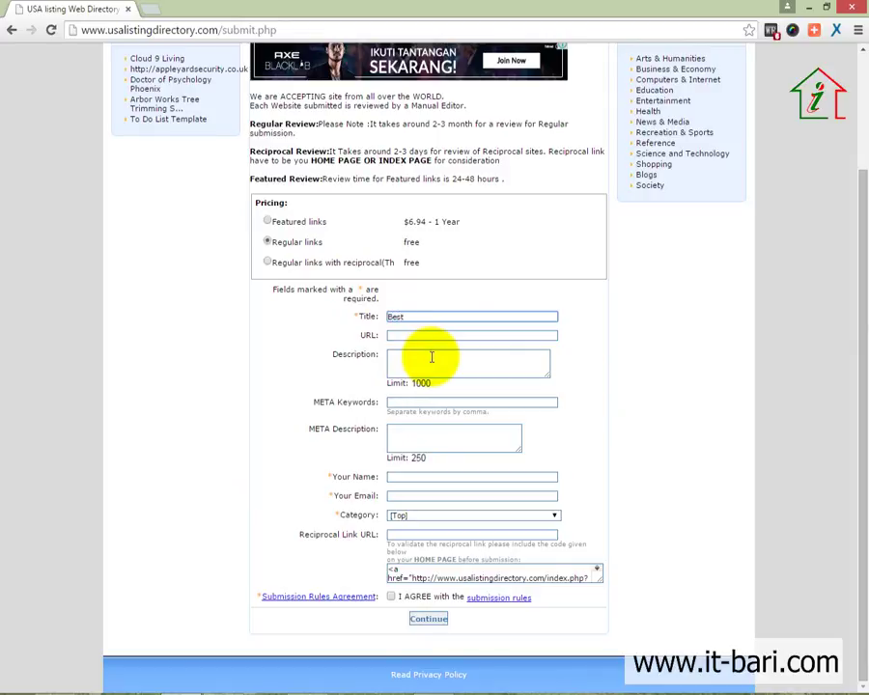
pyautogui.write('Website to Learn Coding for Web D')
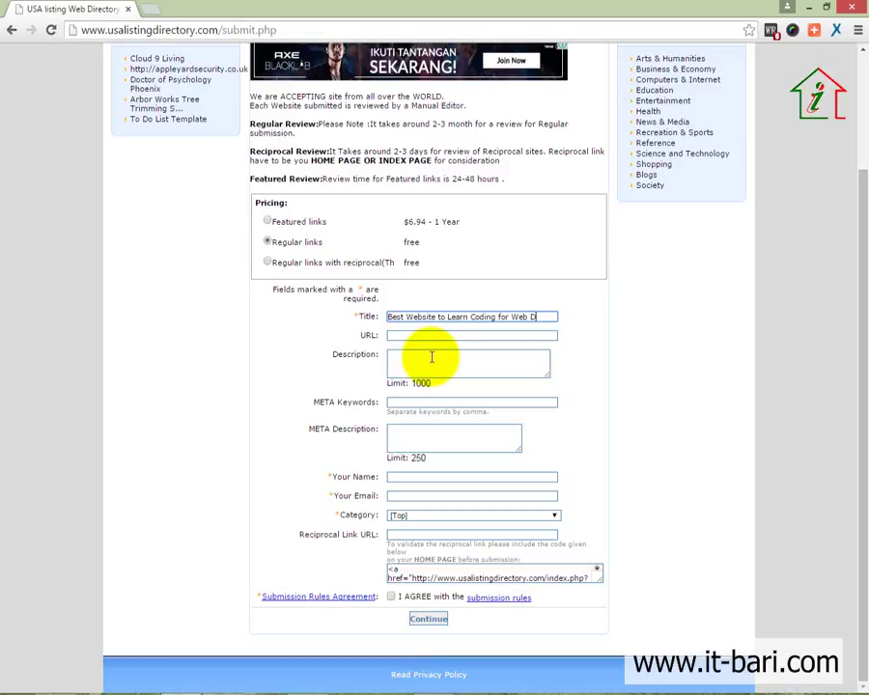
pyautogui.press('BackSpace')
pyautogui.press('BackSpace')
pyautogui.press('BackSpace')
pyautogui.press('BackSpace')
pyautogui.press('BackSpace')
pyautogui.press('BackSpace')
pyautogui.press('BackSpace')
pyautogui.write('r We')
pyautogui.hotkey('ctrl', 'a')
pyautogui.press('BackSpace')
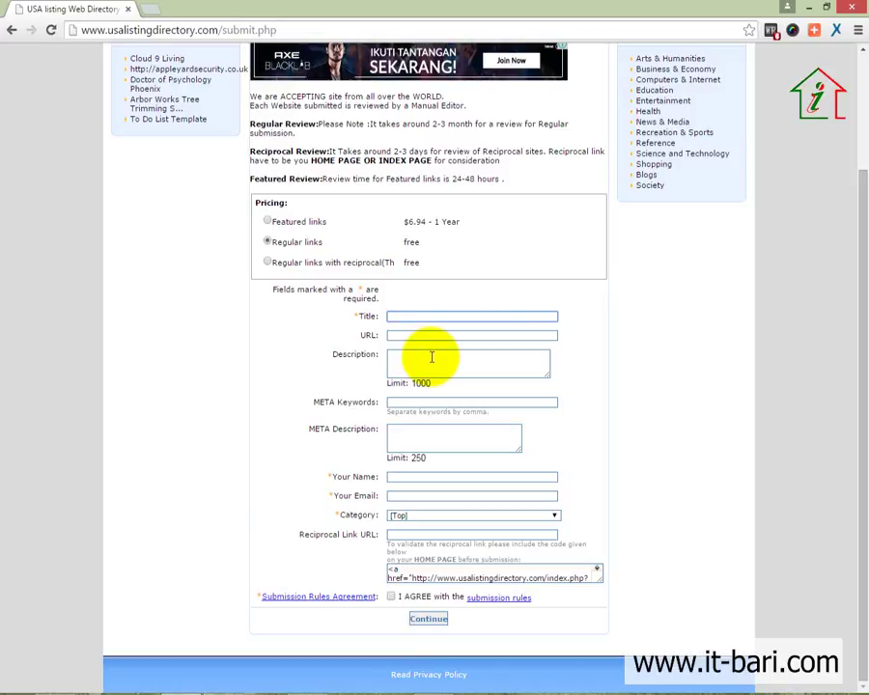
# Step: Enter "Best Website to Learn From Bangla Video Tutorial" as the title of the submitted link
pyautogui.write('Best Website to Learn From BA')
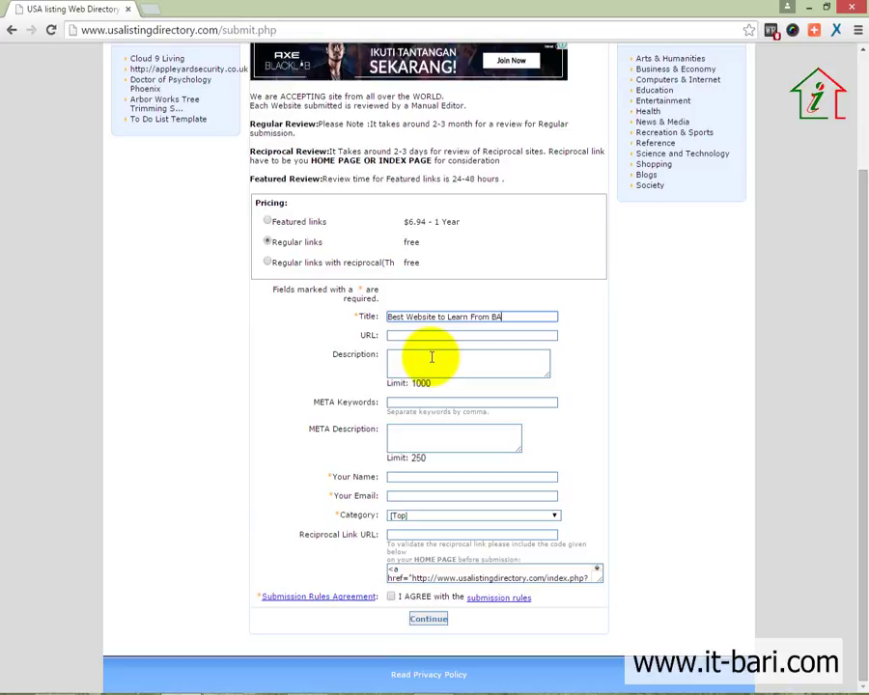
pyautogui.write('ng')
pyautogui.press('BackSpace')
pyautogui.press('BackSpace')
pyautogui.press('BackSpace')
pyautogui.write('angla Video Tutorial')
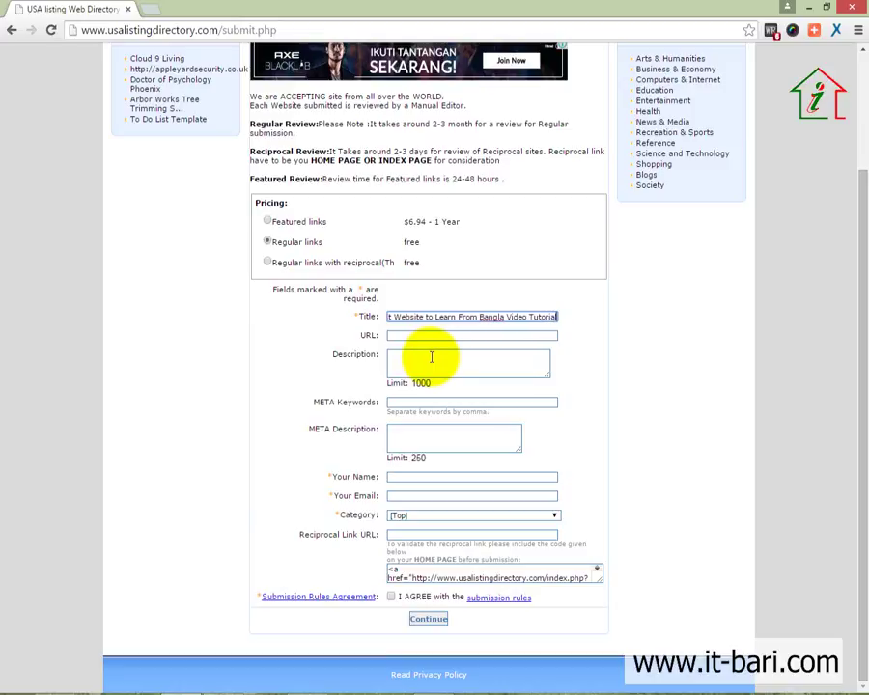
pyautogui.write(' dn')
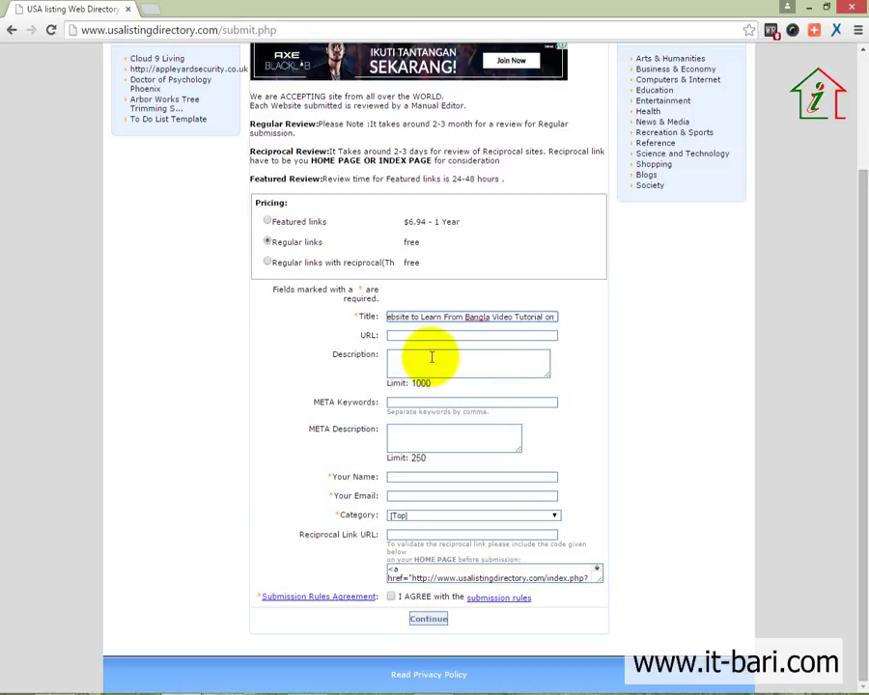
pyautogui.write(' Outsourcin')
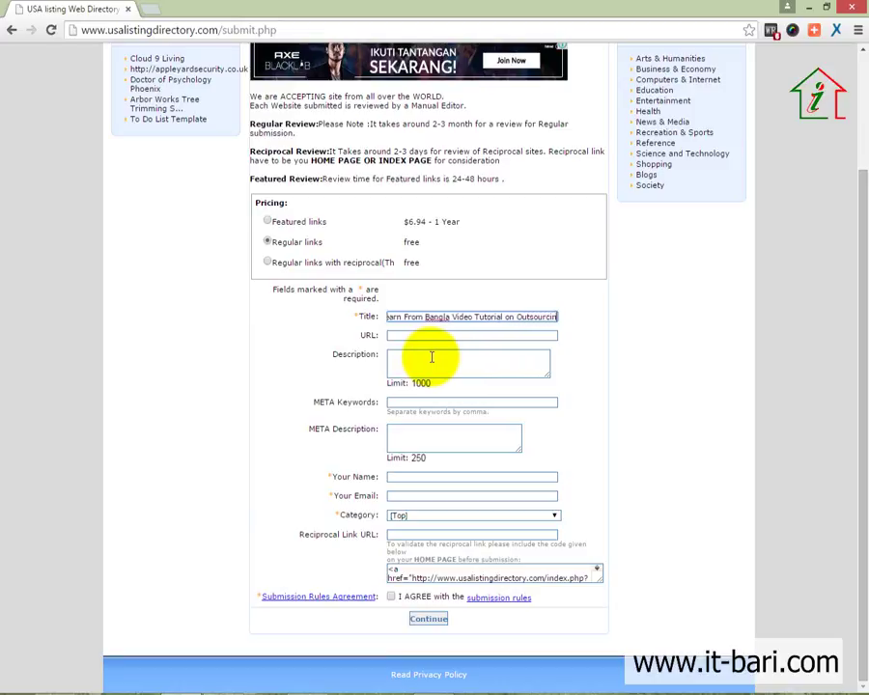
pyautogui.write('g and Int')
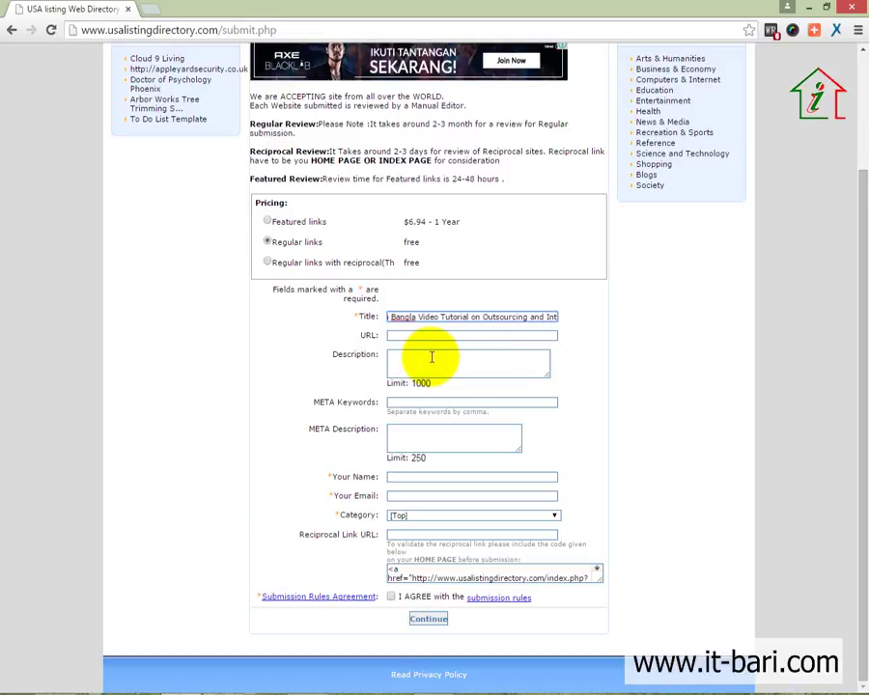
pyautogui.write('ernet')
pyautogui.press('Home')
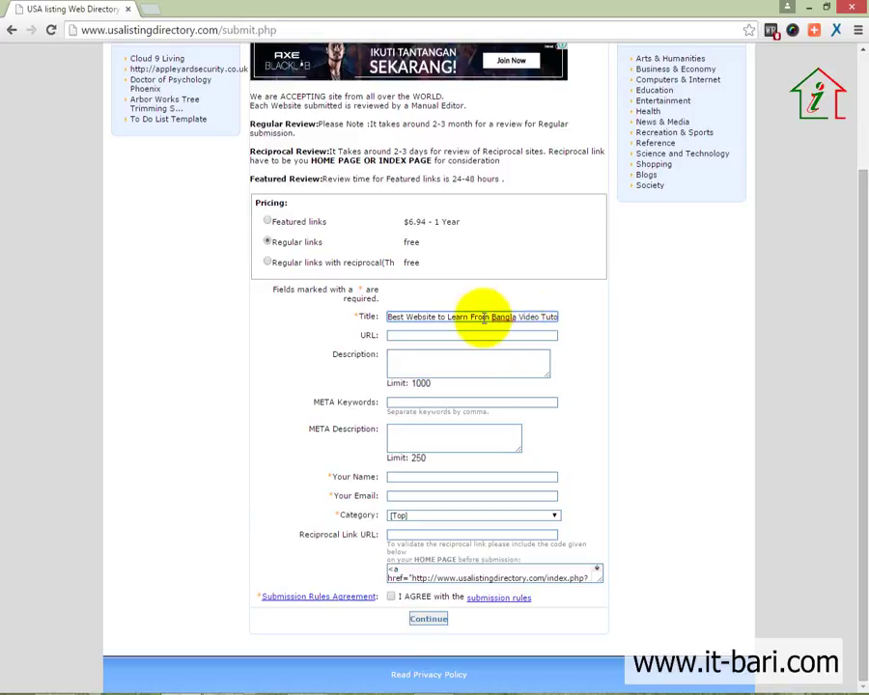
pyautogui.moveTo(490, 317); pyautogui.dragTo(523, 318)
pyautogui.click(513, 335)
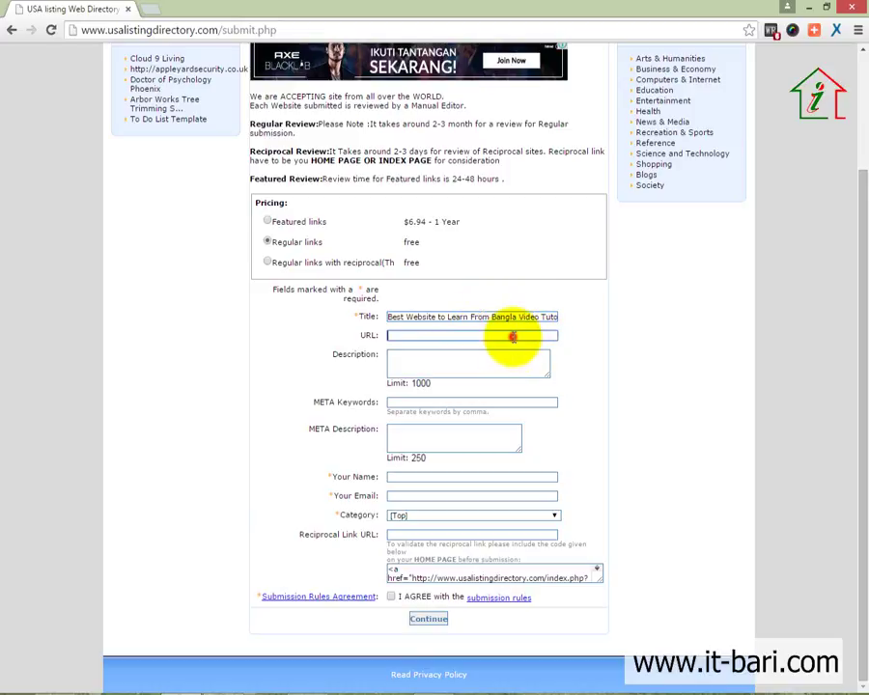
pyautogui.write('http://it-bari.com')
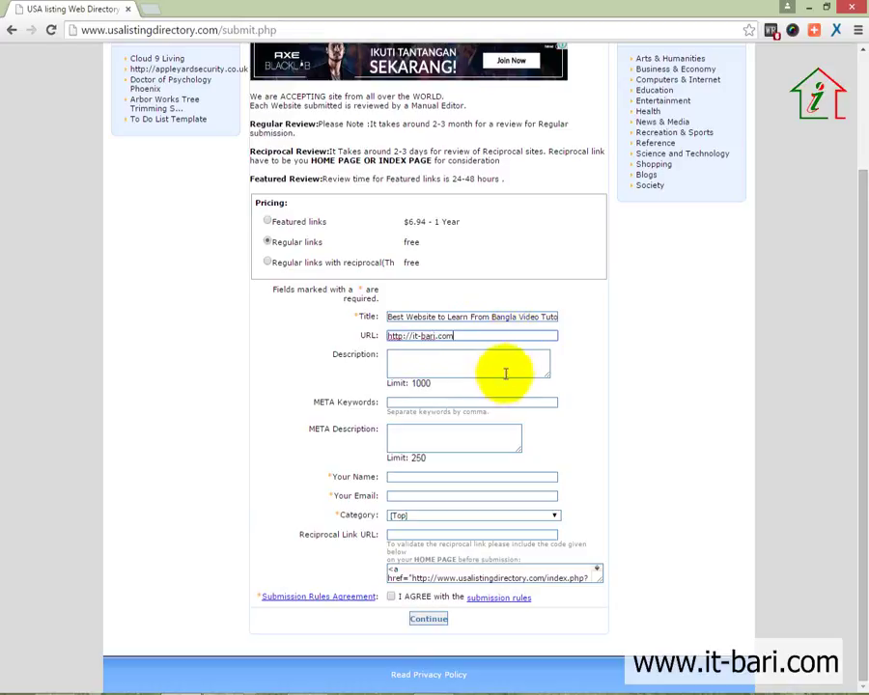
# Step: Enlarge the Description box and begin the description with "We are providing best quality bangla video tutorial"
pyautogui.click(507, 364)
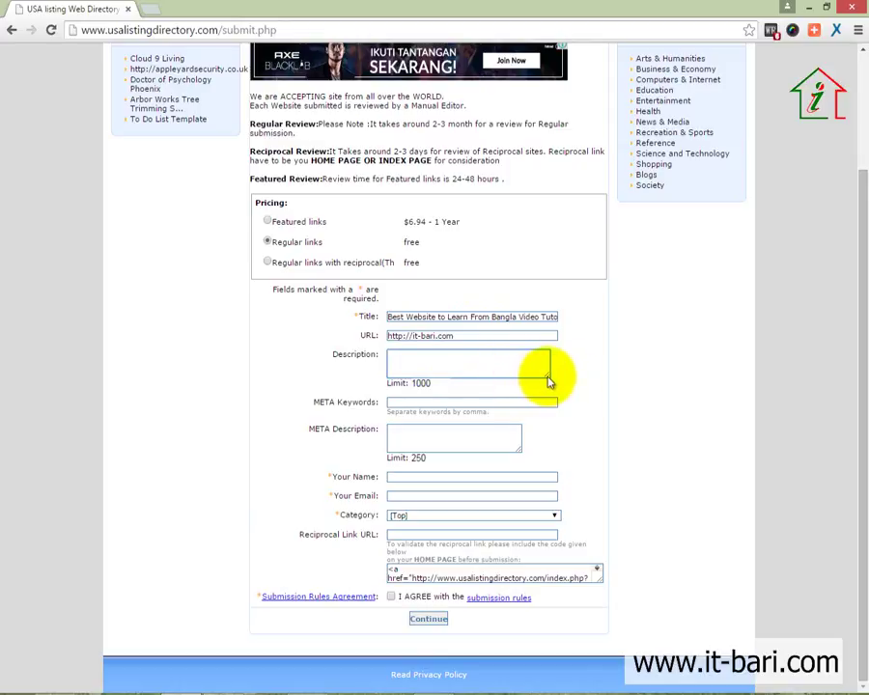
pyautogui.moveTo(548, 381); pyautogui.dragTo(574, 461)
pyautogui.click(519, 422)
pyautogui.write('We')
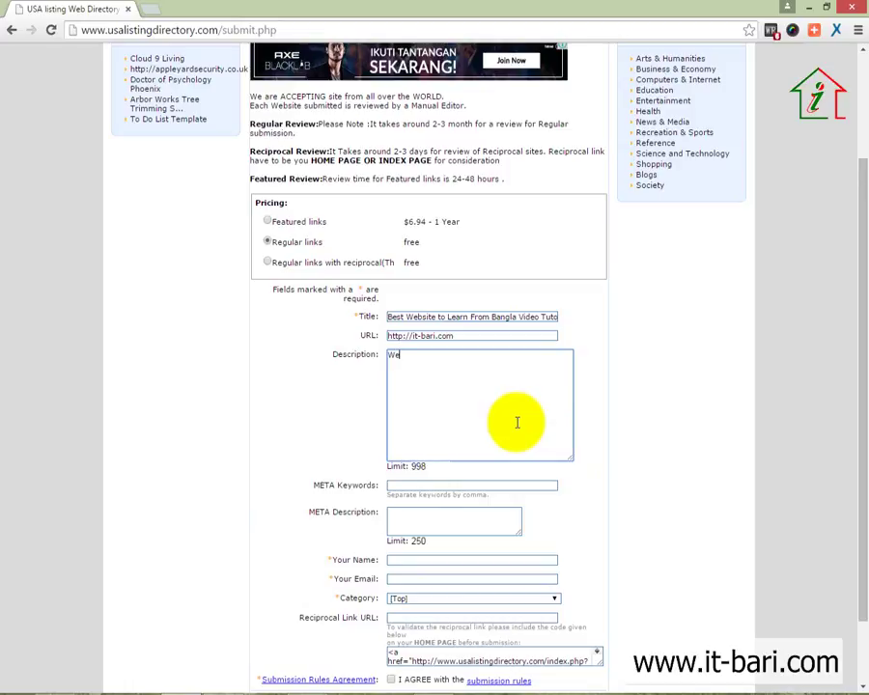
pyautogui.write(' are providing best qualit')
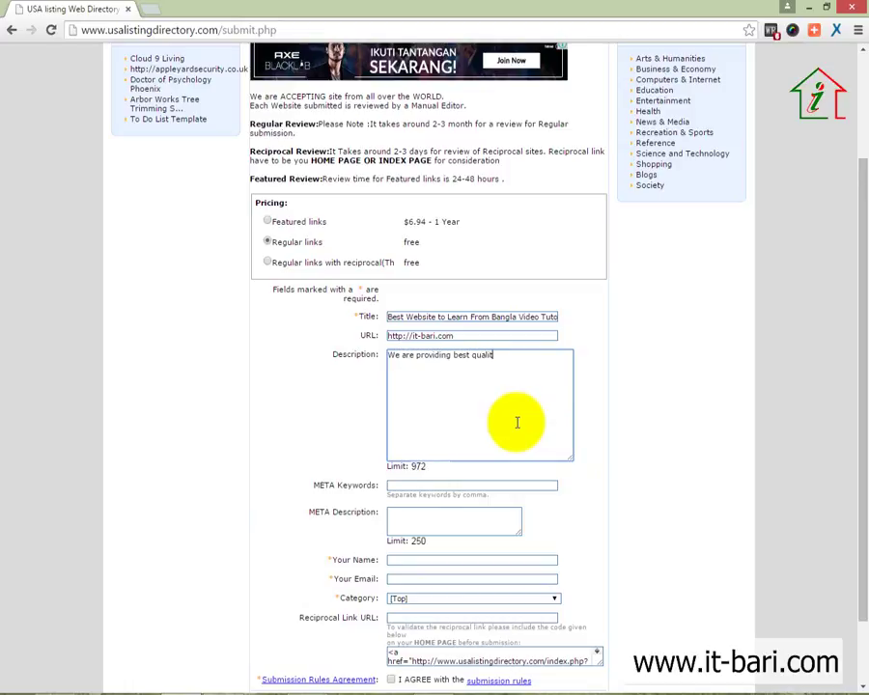
pyautogui.write('y bangla t')
pyautogui.write('ideo tutorial')
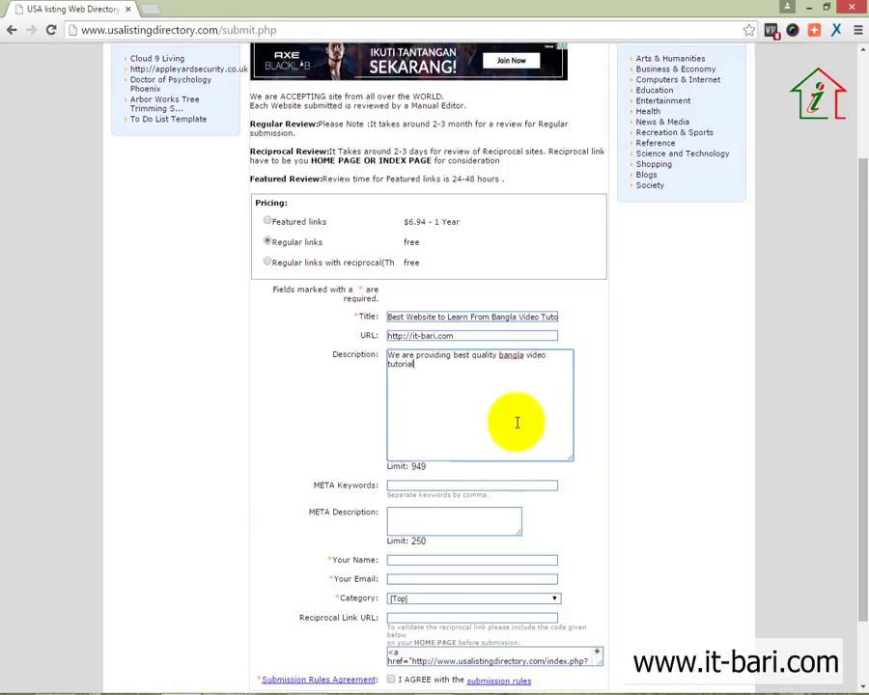
# Step: Complete the description with "on various topics like SEO, Web Design, Web Development, Graphics, App Development ETC."
pyautogui.write(' on various ')
pyautogui.write('top')
pyautogui.write('cs like SEO')
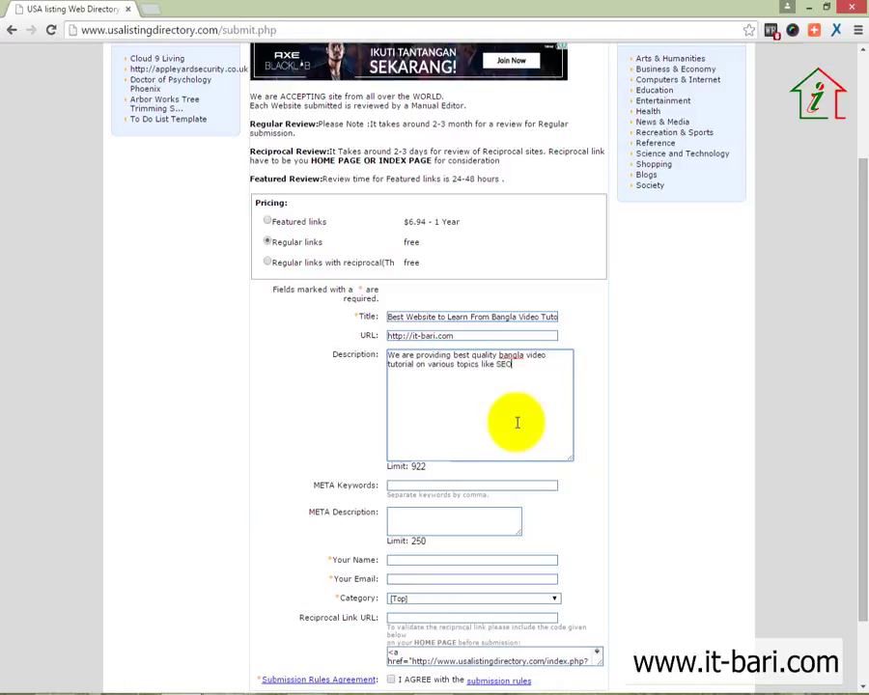
pyautogui.write(', Web Design, Web De')
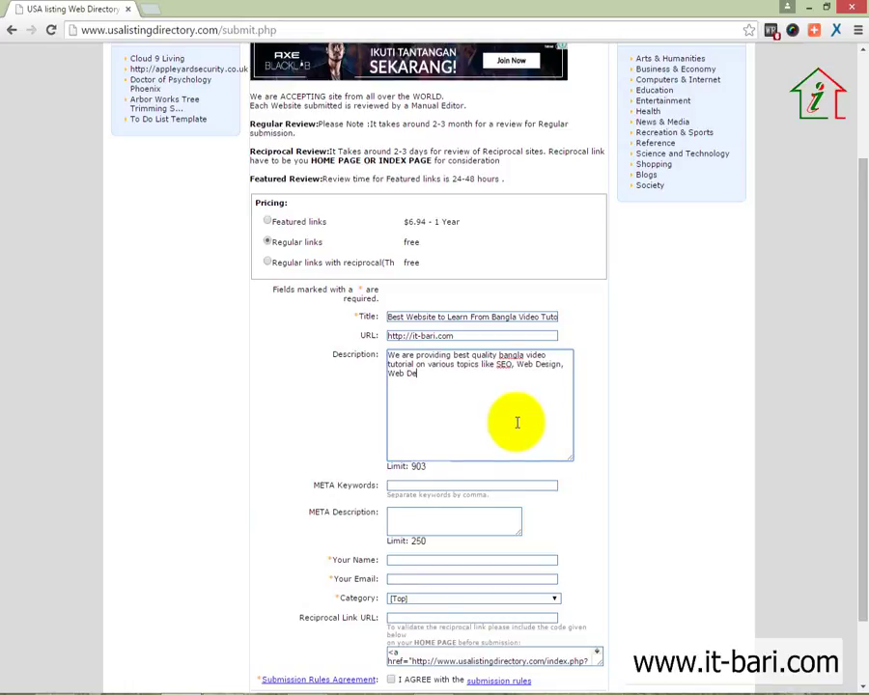
pyautogui.write('velopment, Graphics, App')
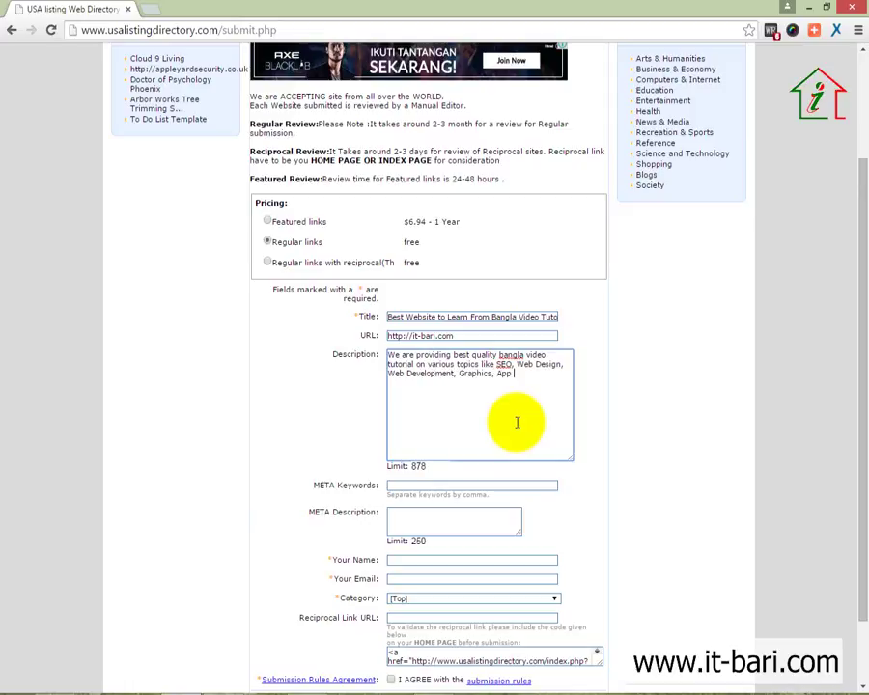
pyautogui.write(' Development ETC')
pyautogui.write('. We ha')
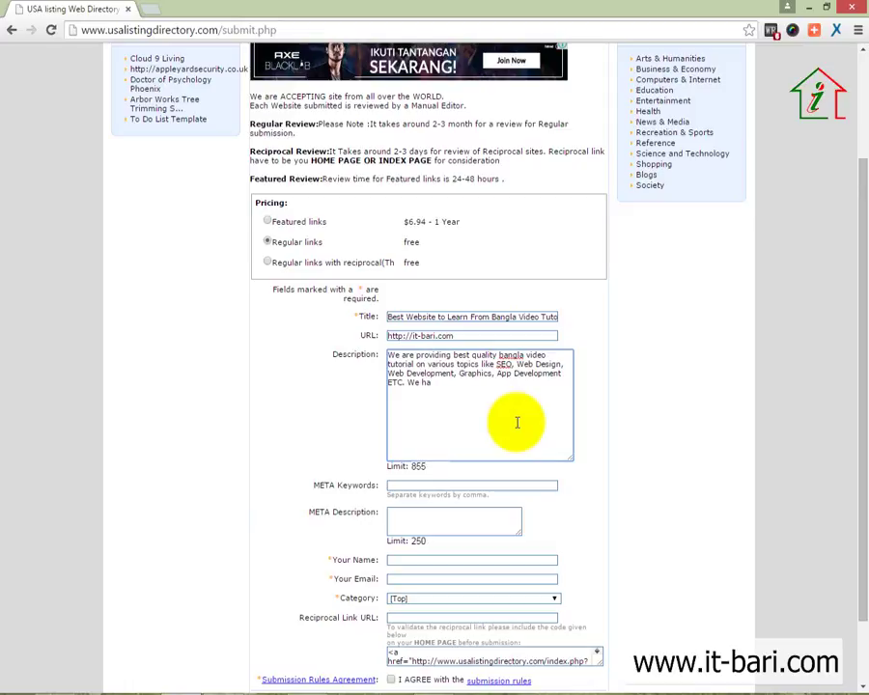
pyautogui.write('ve bee')
pyautogui.press('BackSpace')
pyautogui.press('BackSpace')
pyautogui.press('BackSpace')
pyautogui.press('BackSpace')
pyautogui.press('BackSpace')
pyautogui.press('BackSpace')
pyautogui.press('BackSpace')
pyautogui.press('BackSpace')
pyautogui.press('BackSpace')
pyautogui.press('BackSpace')
pyautogui.press('BackSpace')
pyautogui.press('BackSpace')
# Step: Enter the META keywords "Bangla Tutorial, Video Tutorial, Free Tutorial, Premium Bangla Tutorial, Best quality tutorial in Bangla"
pyautogui.scroll(-1, 521, 424)
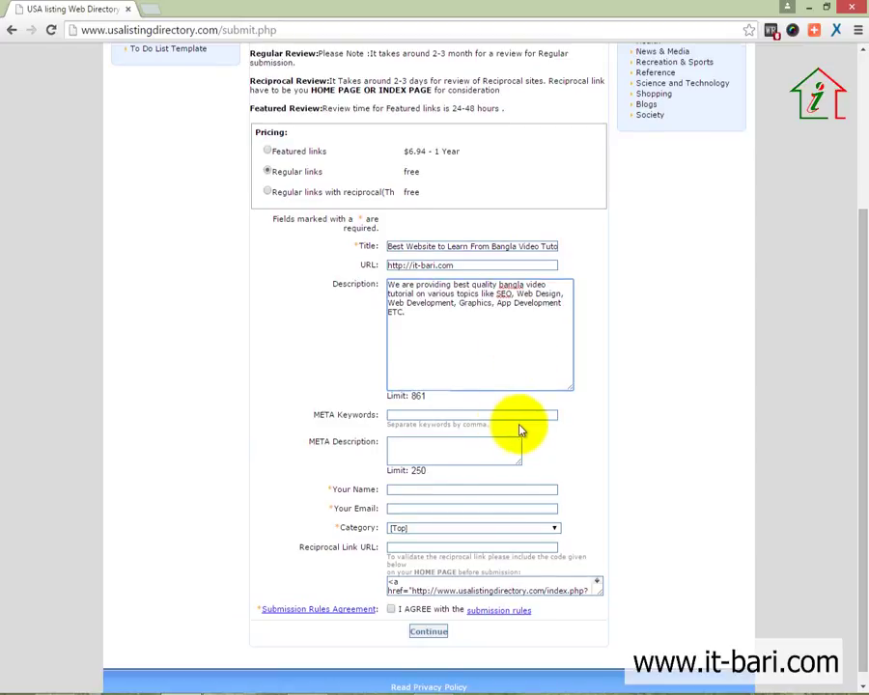
pyautogui.click(397, 414)
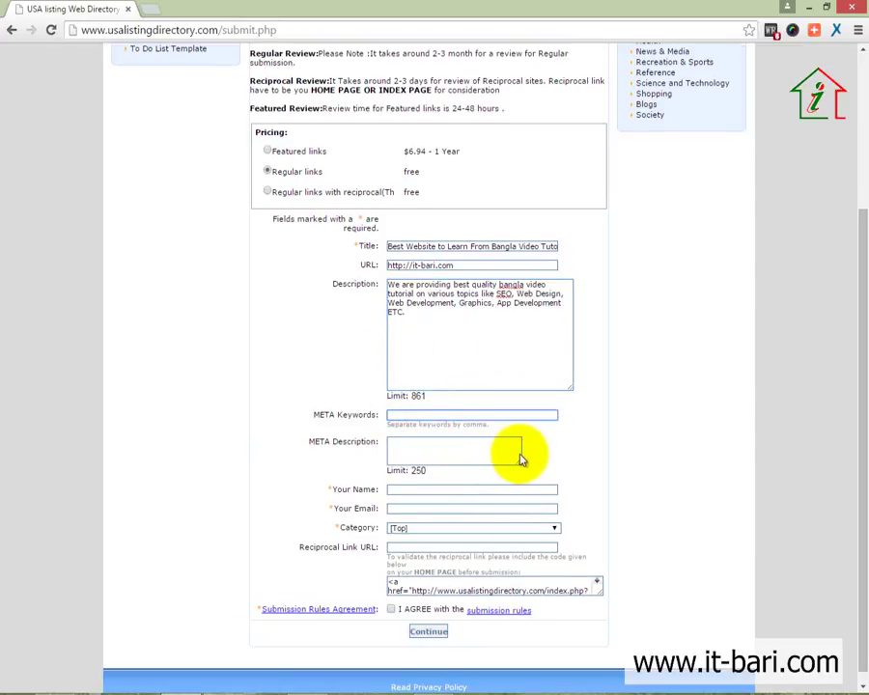
pyautogui.write('Bangla')
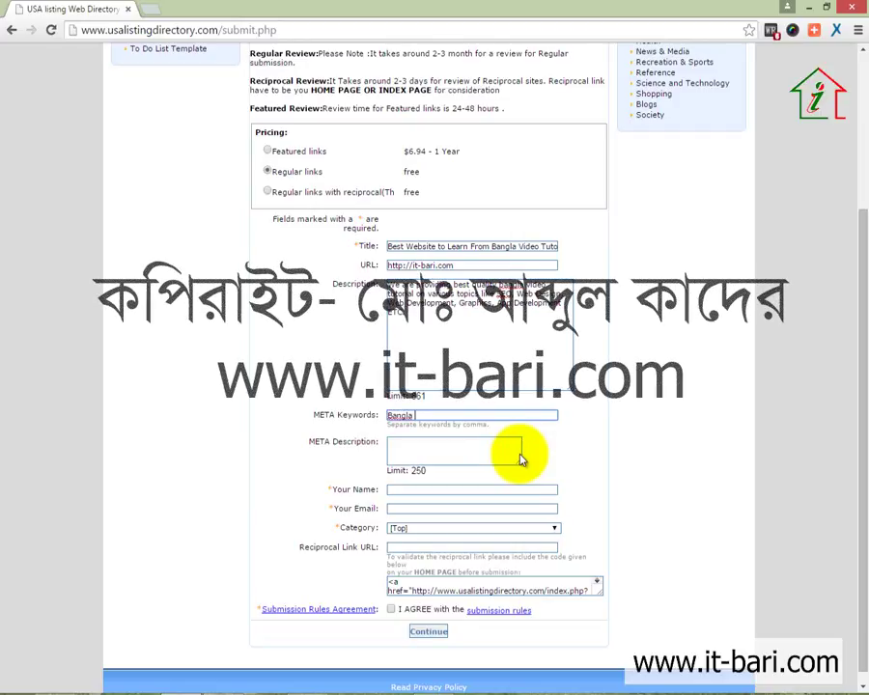
pyautogui.write(' Tutorial, Video')
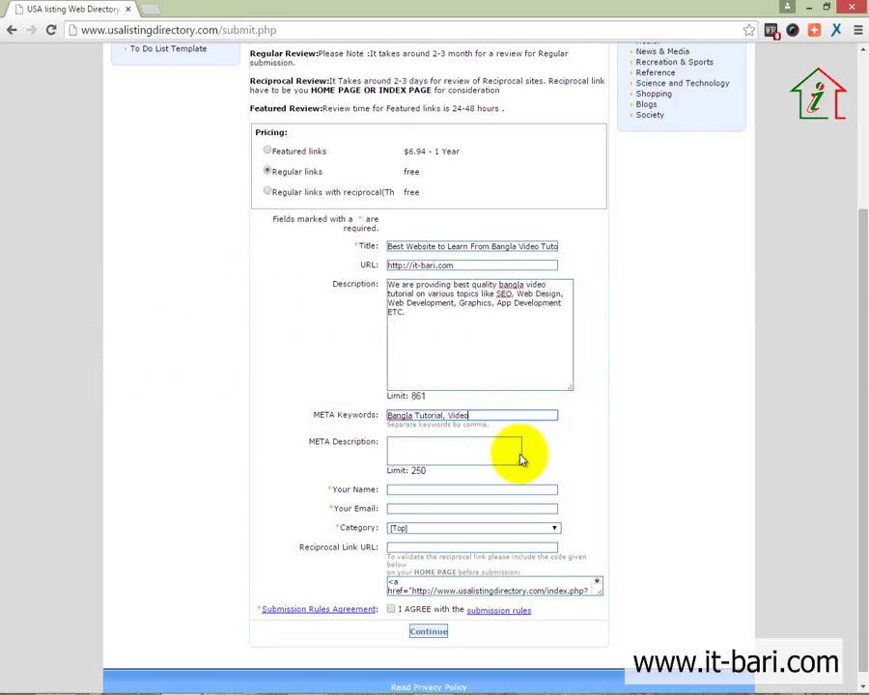
pyautogui.write(' Tutorial, Free Tutorial, P')
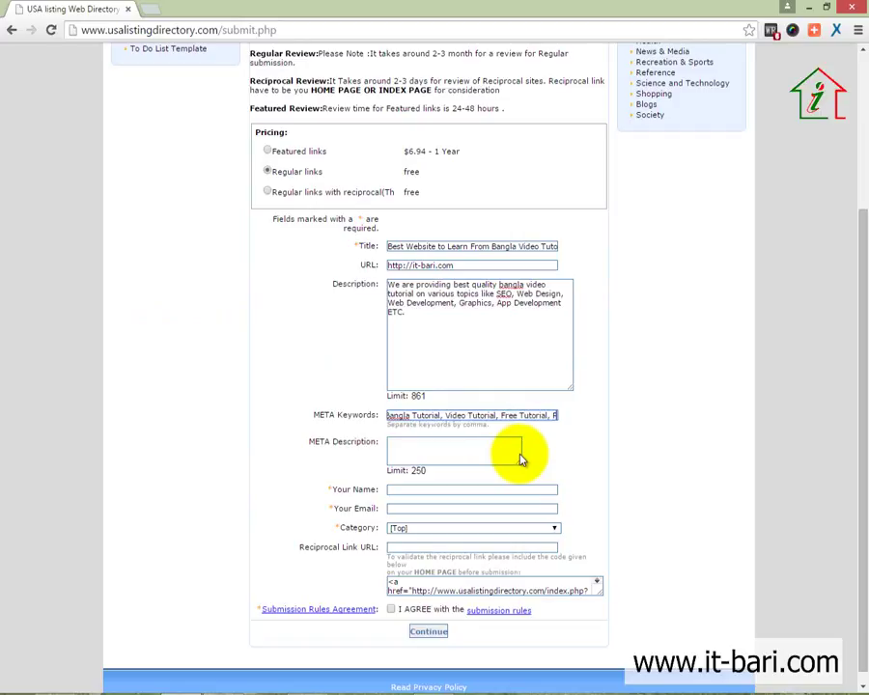
pyautogui.write('remium Ba')
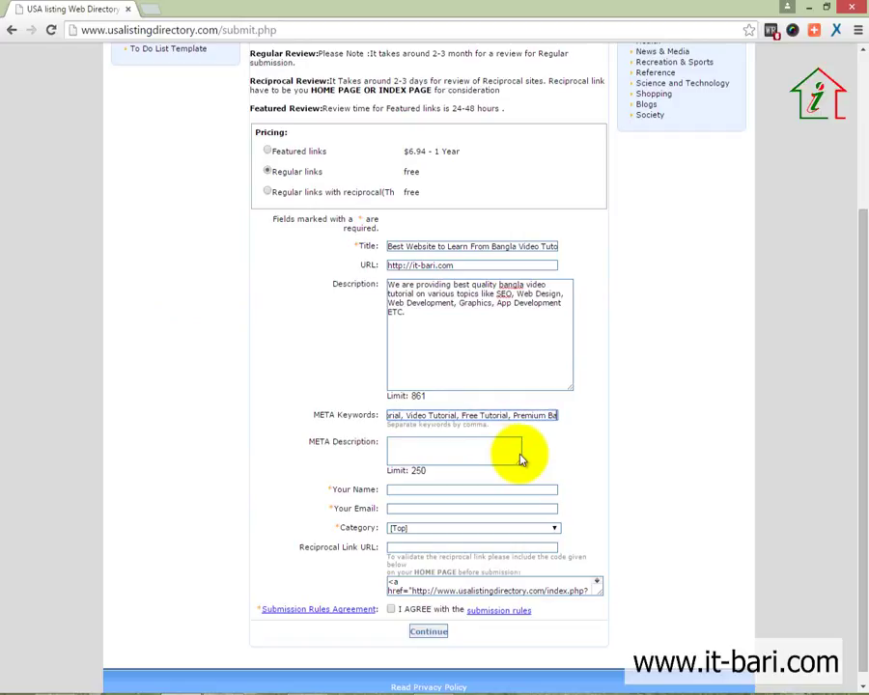
pyautogui.write('ngla Tutoria')
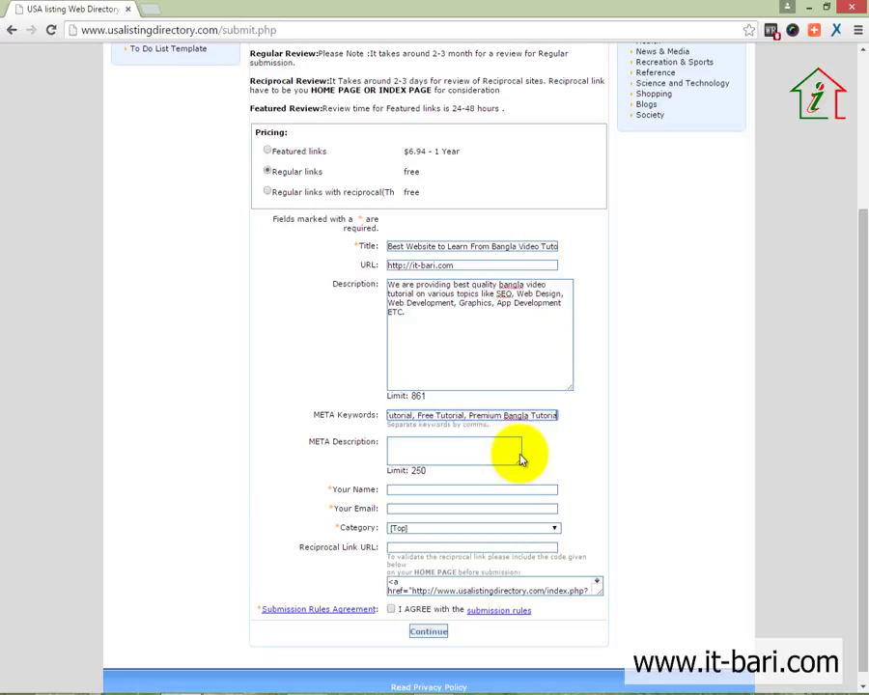
pyautogui.write('l, Best q')
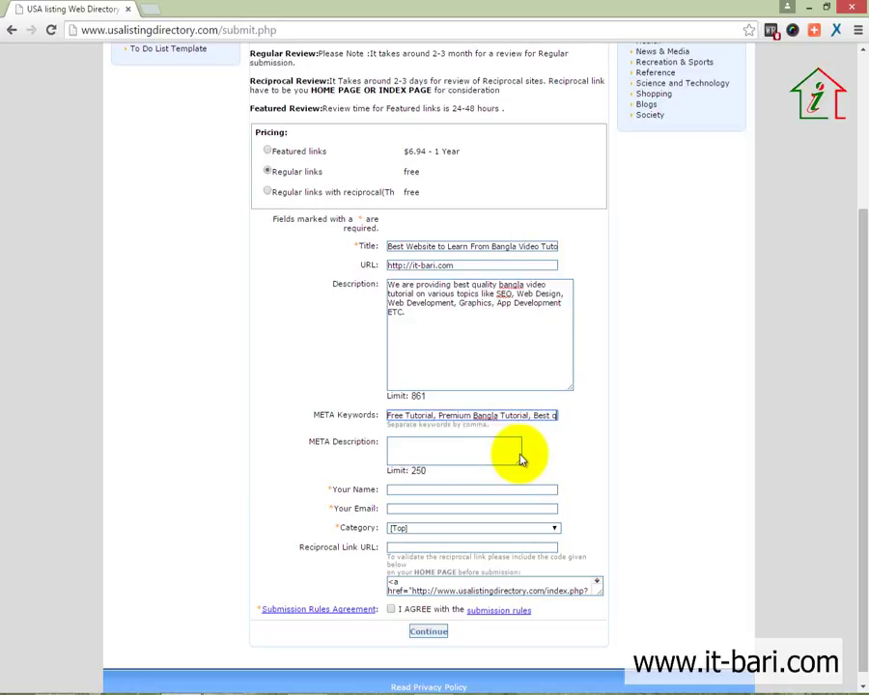
pyautogui.write('uality tutorial ')
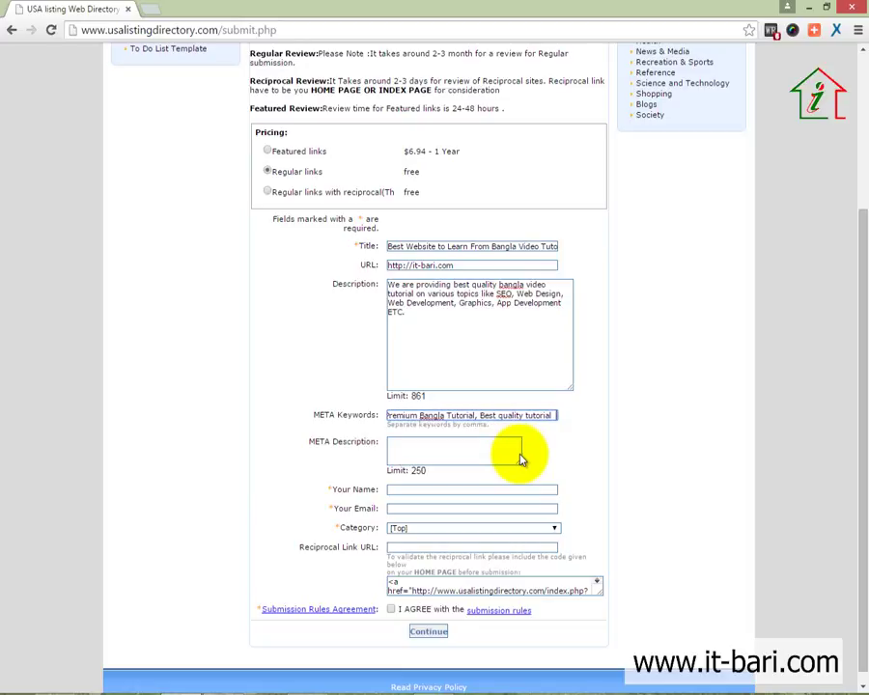
pyautogui.write('in Bangla')
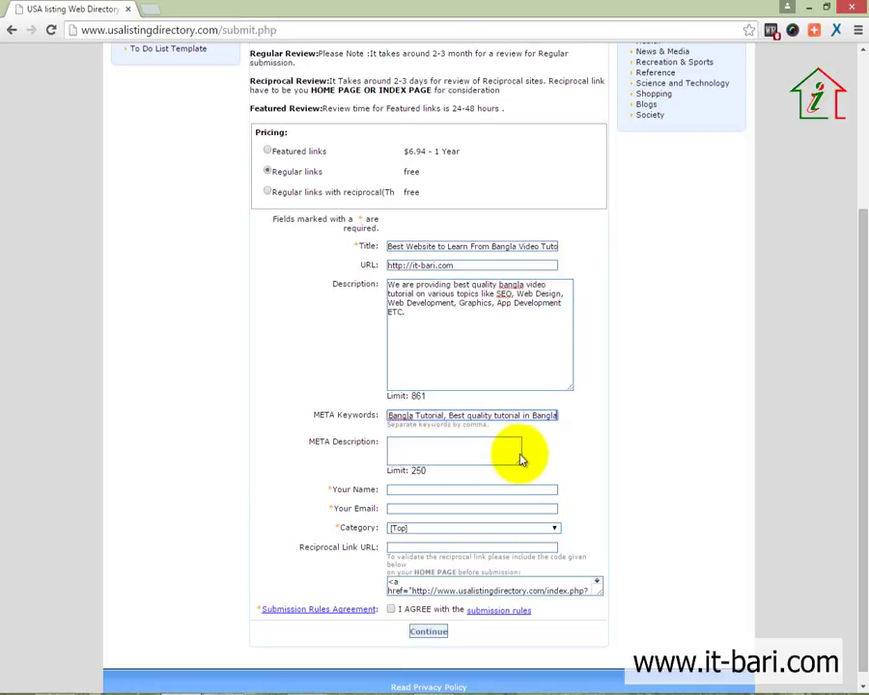
# Step: Enlarge the META Description box and enter "Bangla video tutorial in Bangladesh" in it
pyautogui.click(462, 461)
pyautogui.scroll(-1, 299, 478)
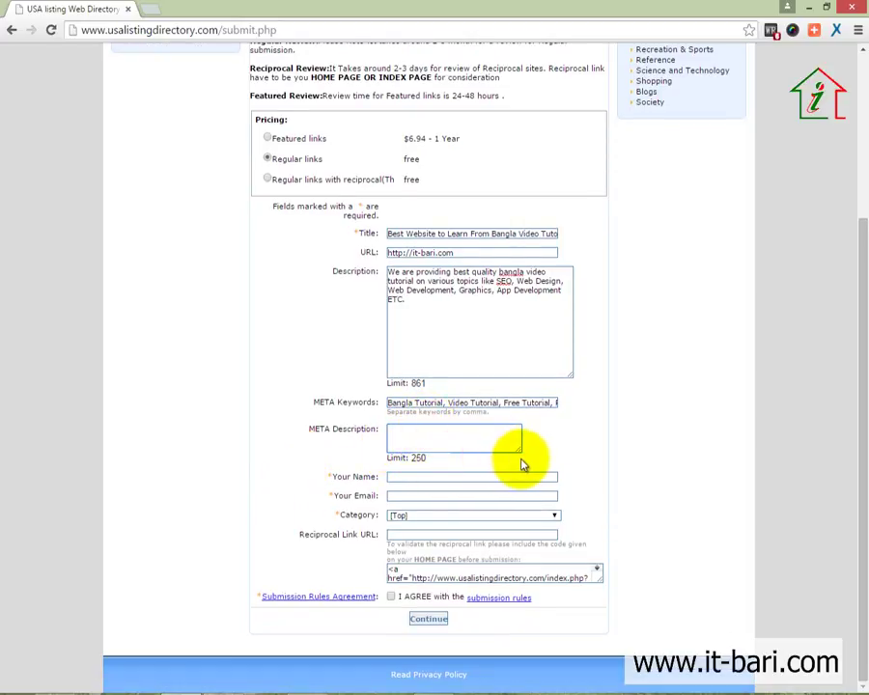
pyautogui.moveTo(521, 449); pyautogui.dragTo(547, 473)
pyautogui.moveTo(595, 500); pyautogui.dragTo(596, 502)
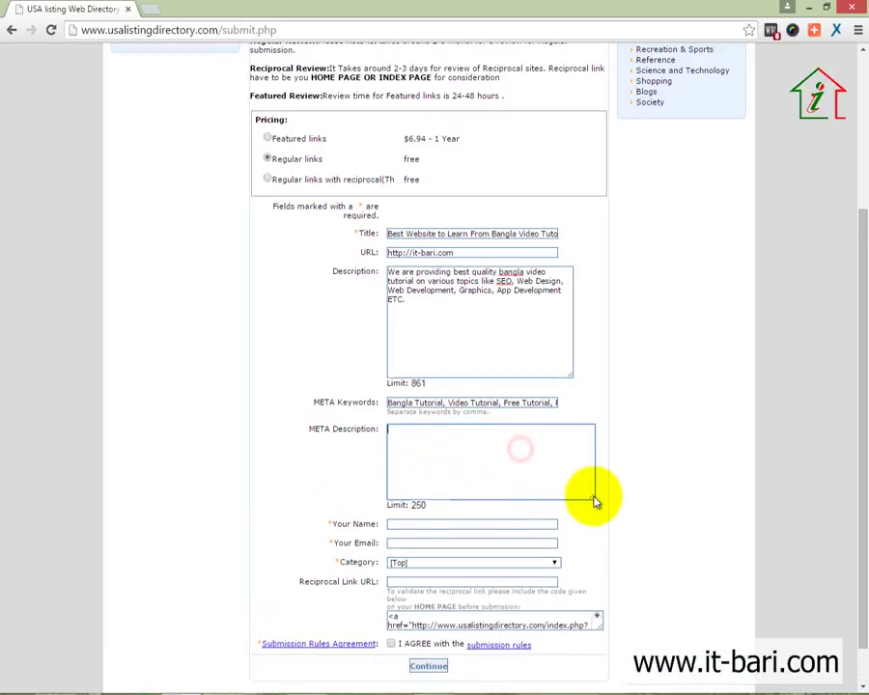
pyautogui.write('Ba')
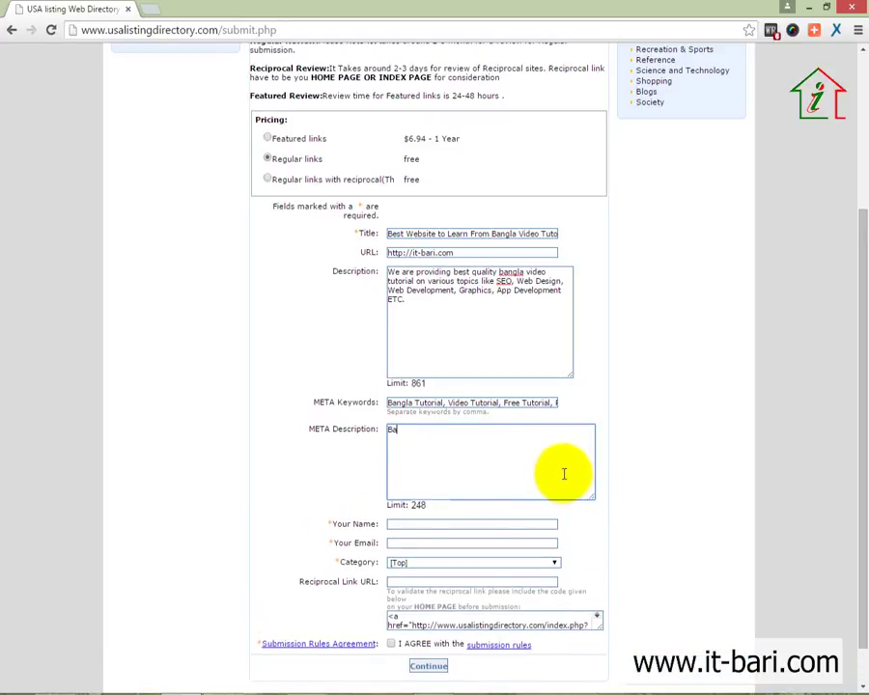
pyautogui.write('ngla video tutorialprod')
pyautogui.press('BackSpace')
pyautogui.press('BackSpace')
pyautogui.press('BackSpace')
pyautogui.press('BackSpace')
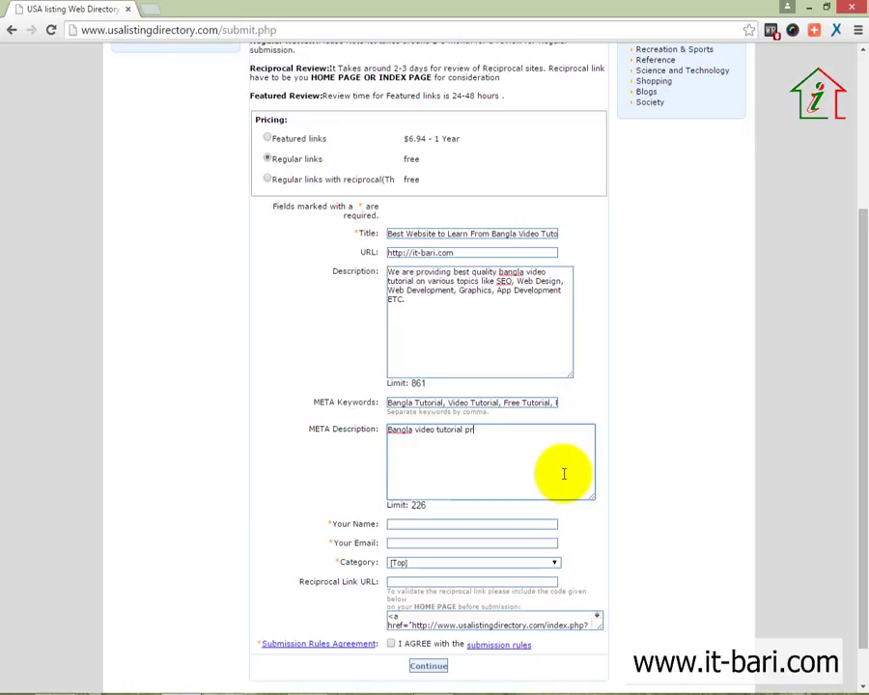
pyautogui.write('in Bangladesh,')
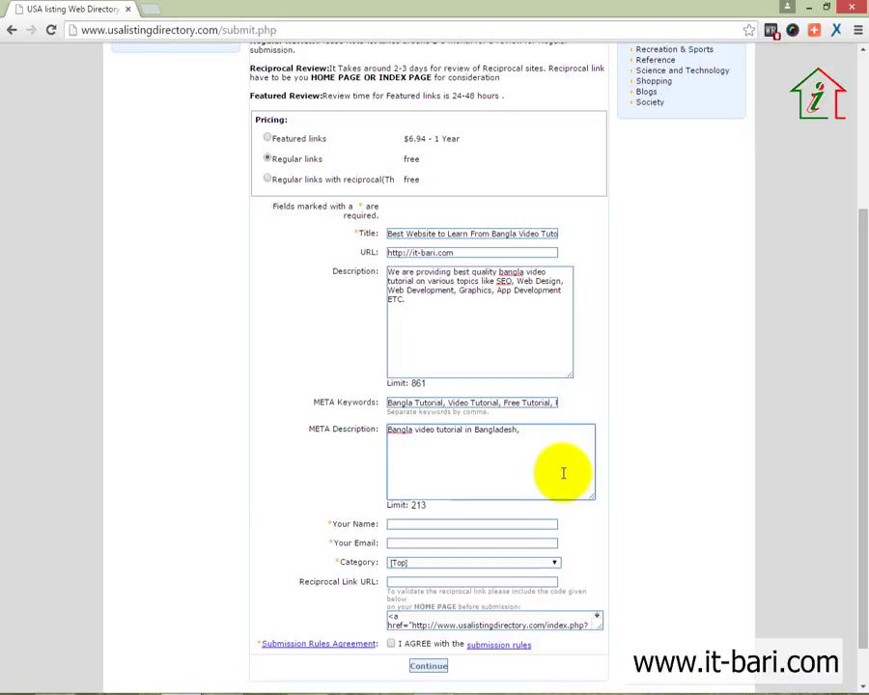
pyautogui.press('BackSpace')
# Step: Insert "best quality" at the beginning of the META description
pyautogui.press('Home')
pyautogui.write('best ')
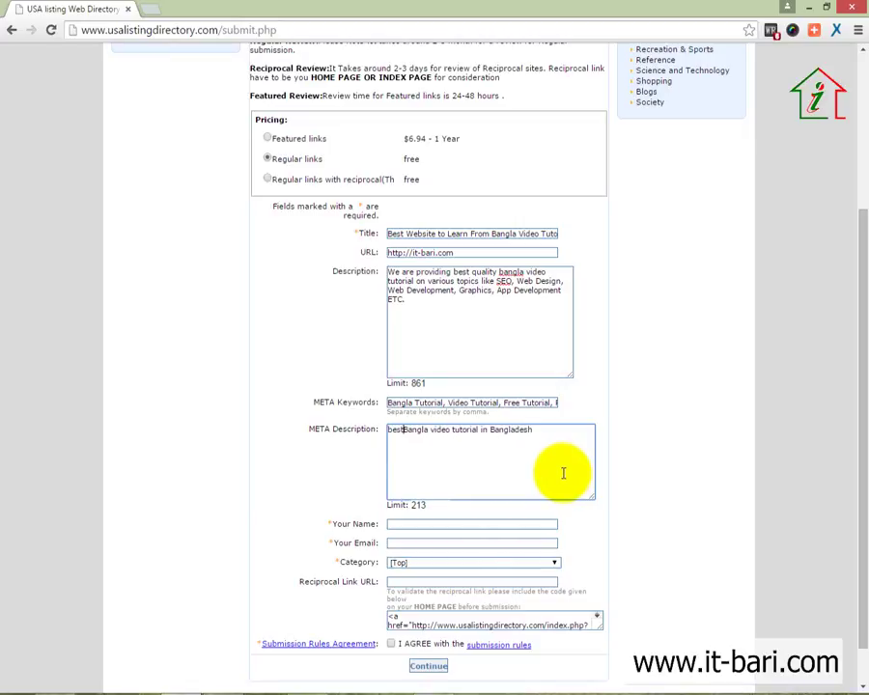
pyautogui.write('quality')
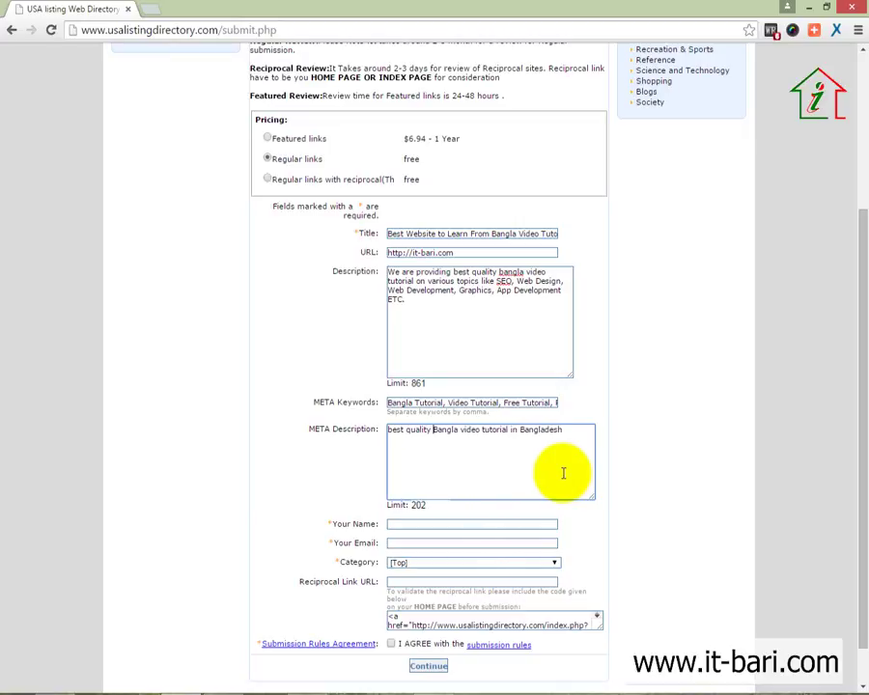
# Step: Enter "IT Bari" as the submitter name and fill in the contact's e-mail address
pyautogui.scroll(-2, 588, 475)
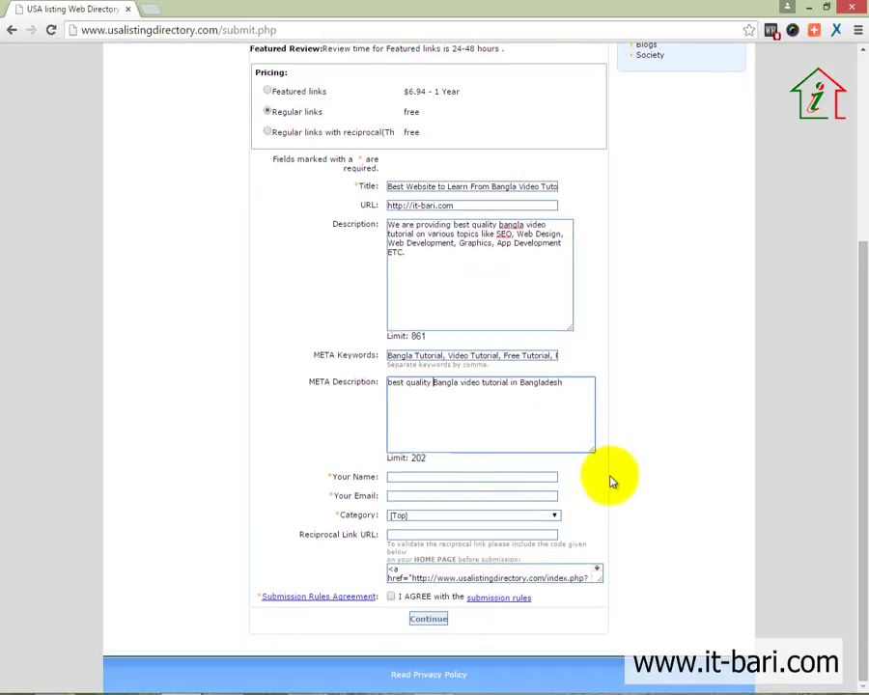
pyautogui.click(446, 474)
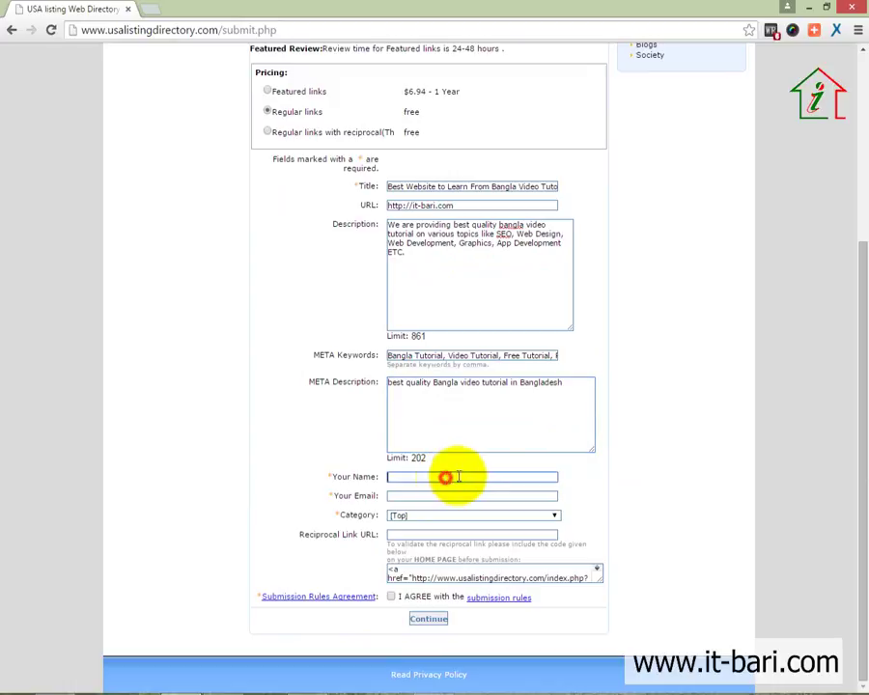
pyautogui.moveTo(587, 388); pyautogui.dragTo(326, 358)
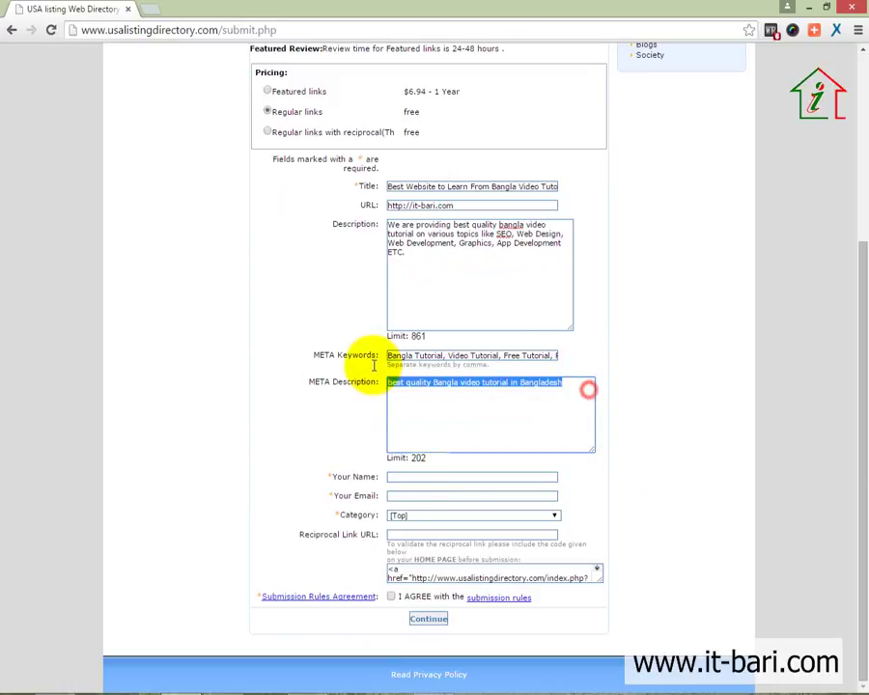
pyautogui.click(407, 477)
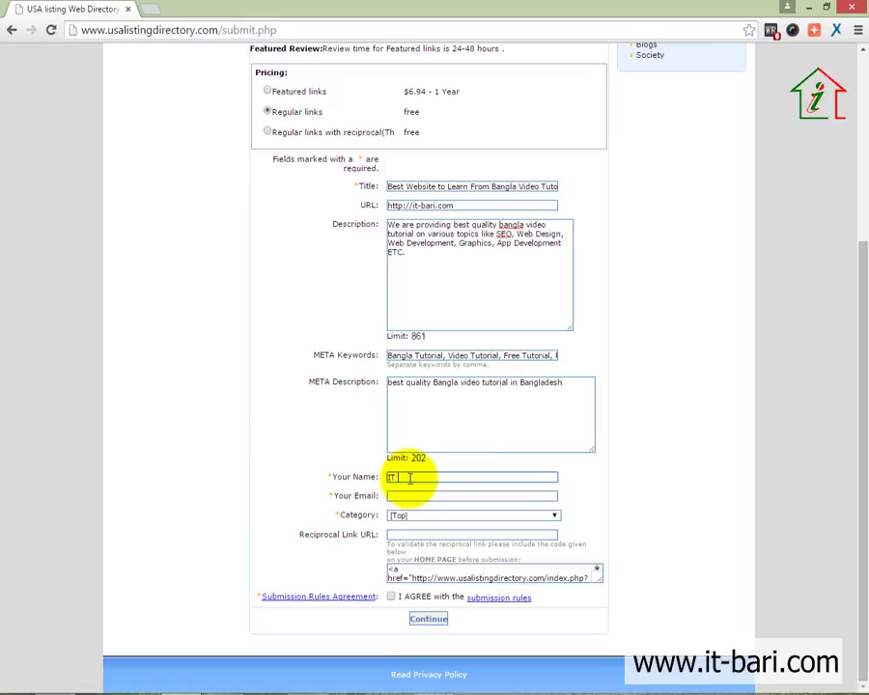
pyautogui.write('IT Bari')
pyautogui.press('Tab')
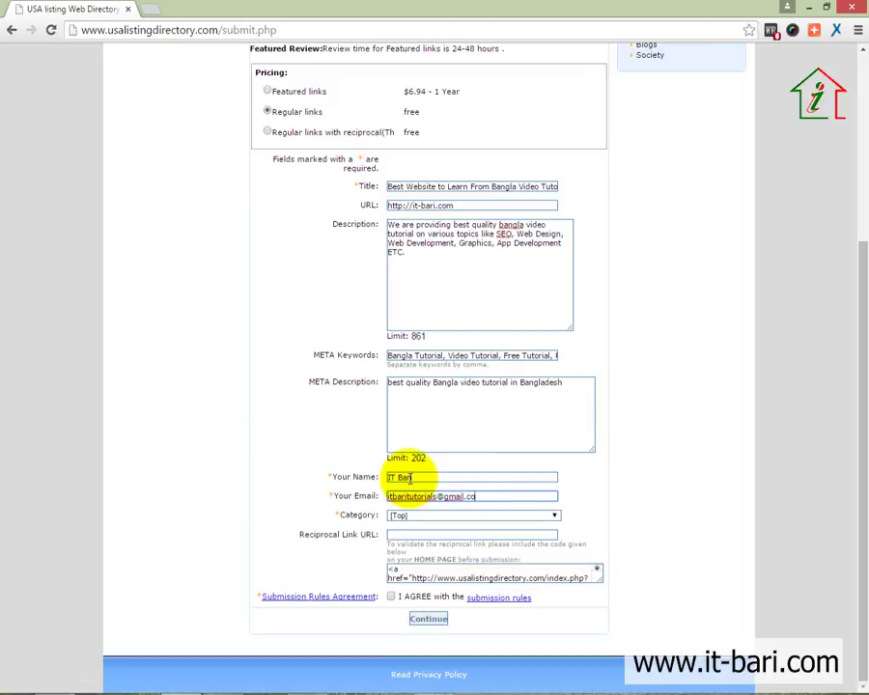
# Step: Look through the category list and set the category to Computer under Blogs
pyautogui.click(421, 522)
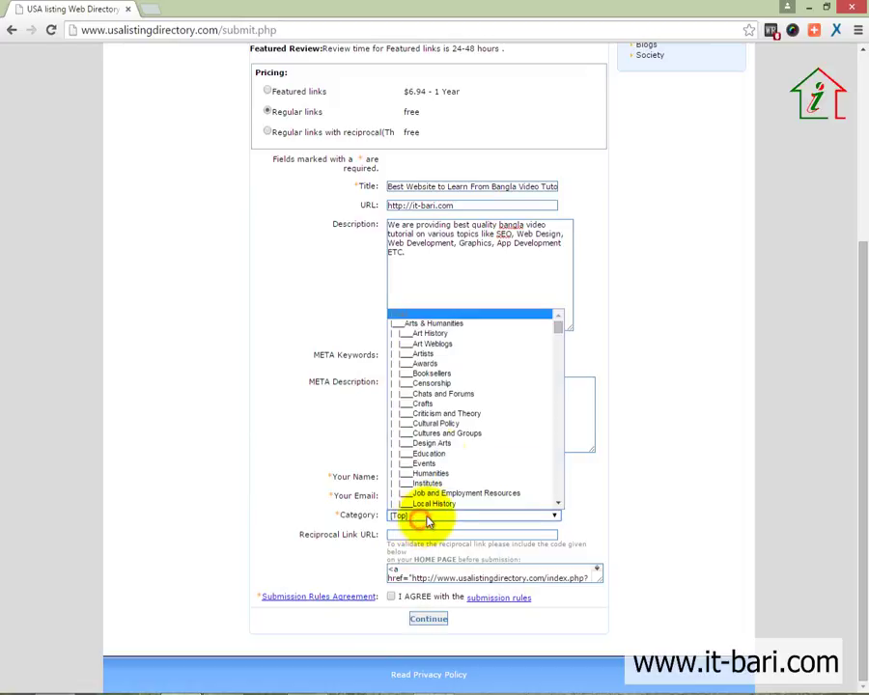
pyautogui.scroll(-15, 473, 386)
pyautogui.scroll(12, 473, 406)
pyautogui.scroll(3, 461, 413)
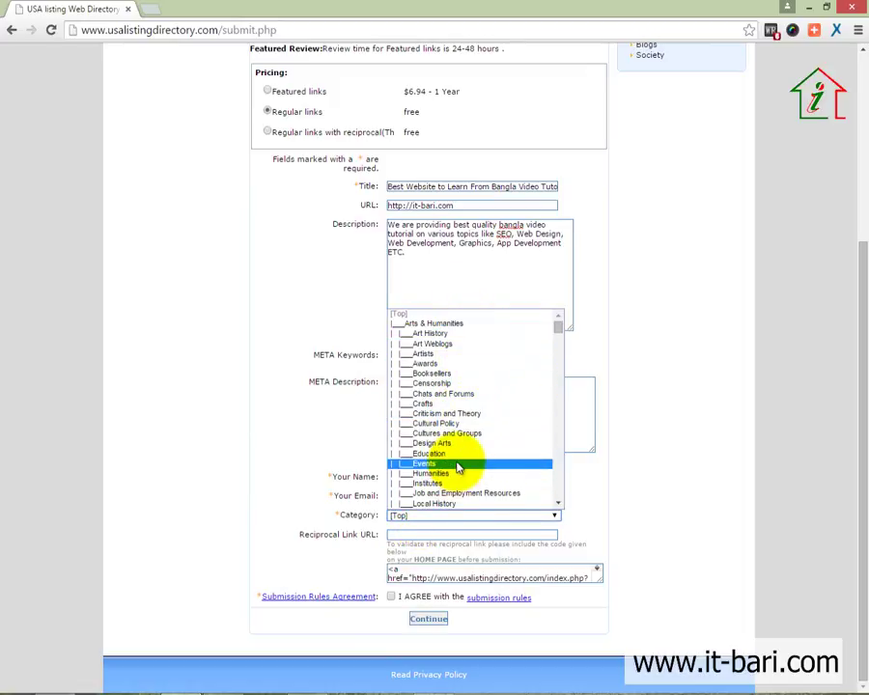
pyautogui.scroll(-5, 458, 463)
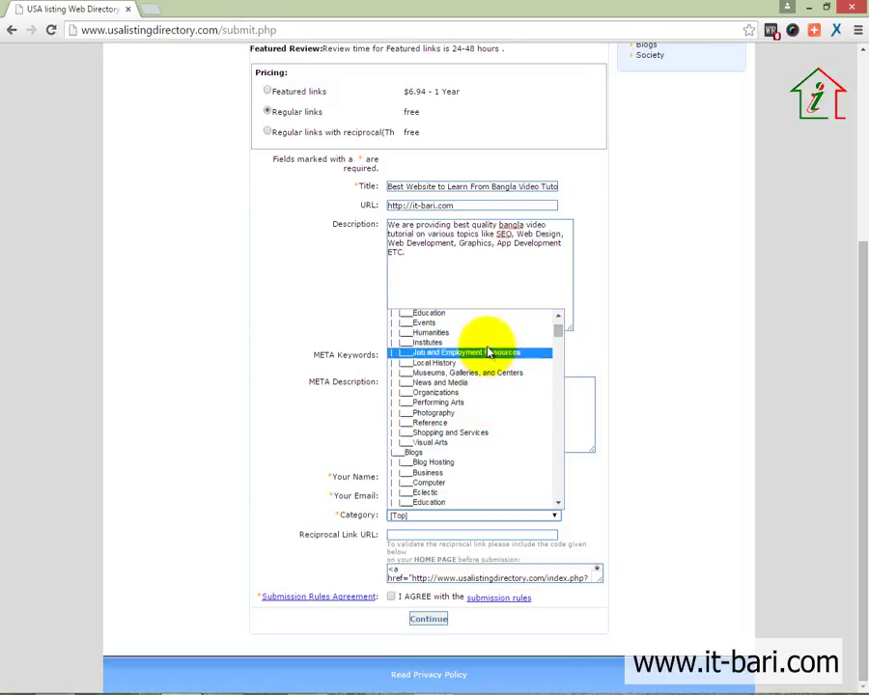
pyautogui.scroll(-4, 467, 429)
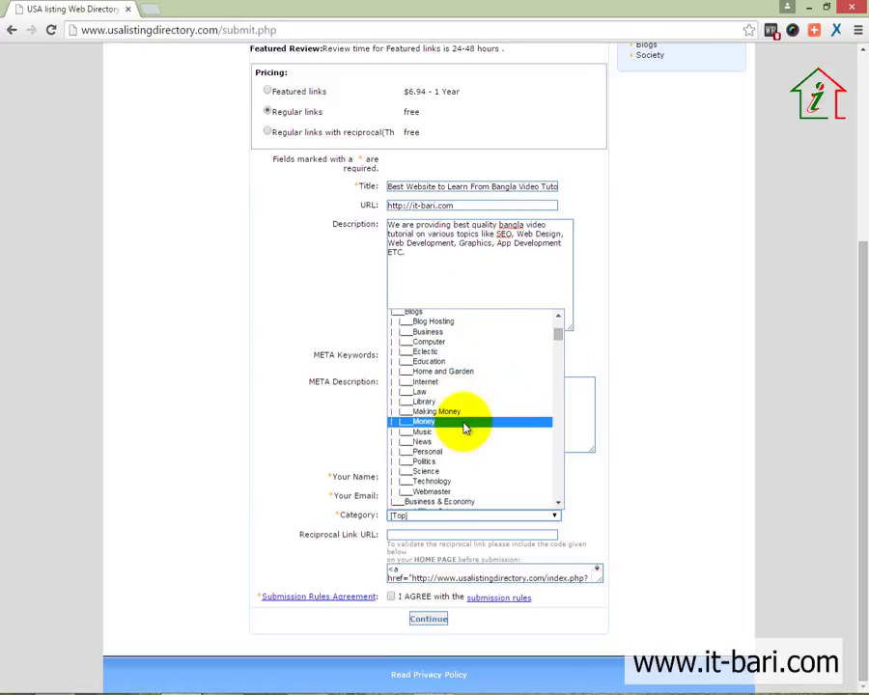
pyautogui.scroll(-3, 464, 436)
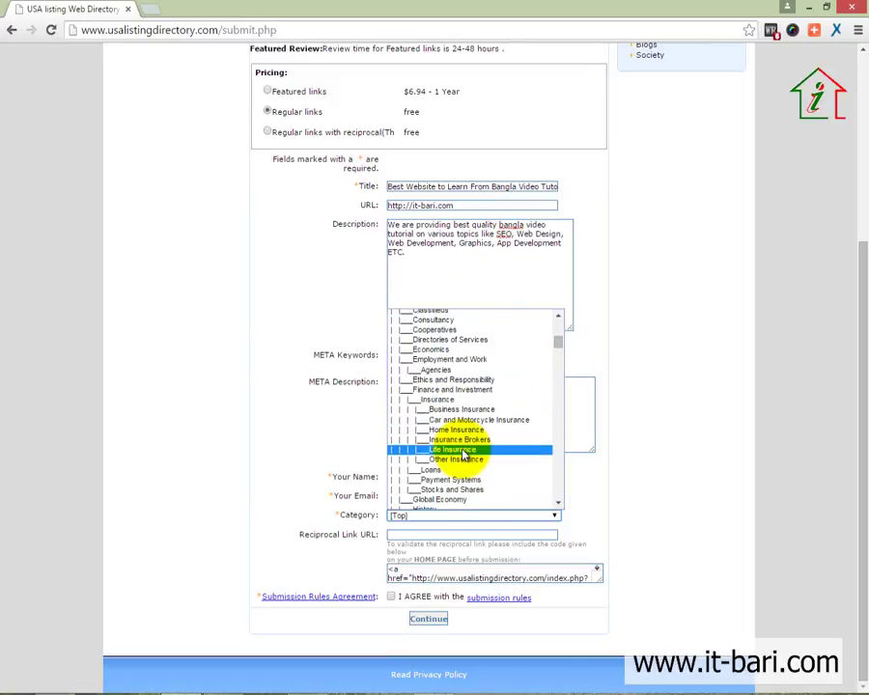
pyautogui.scroll(5, 473, 376)
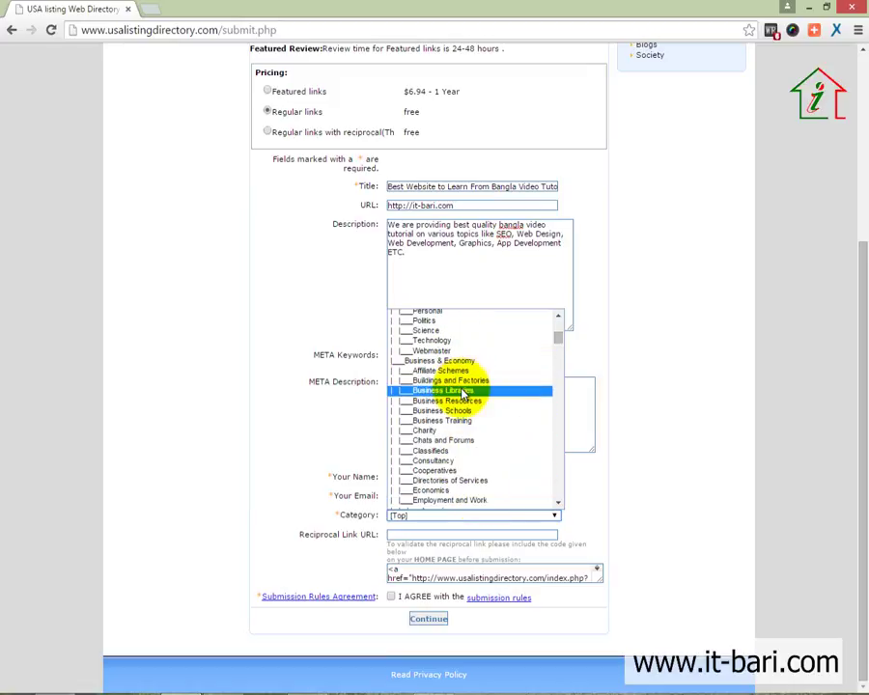
pyautogui.click(462, 400)
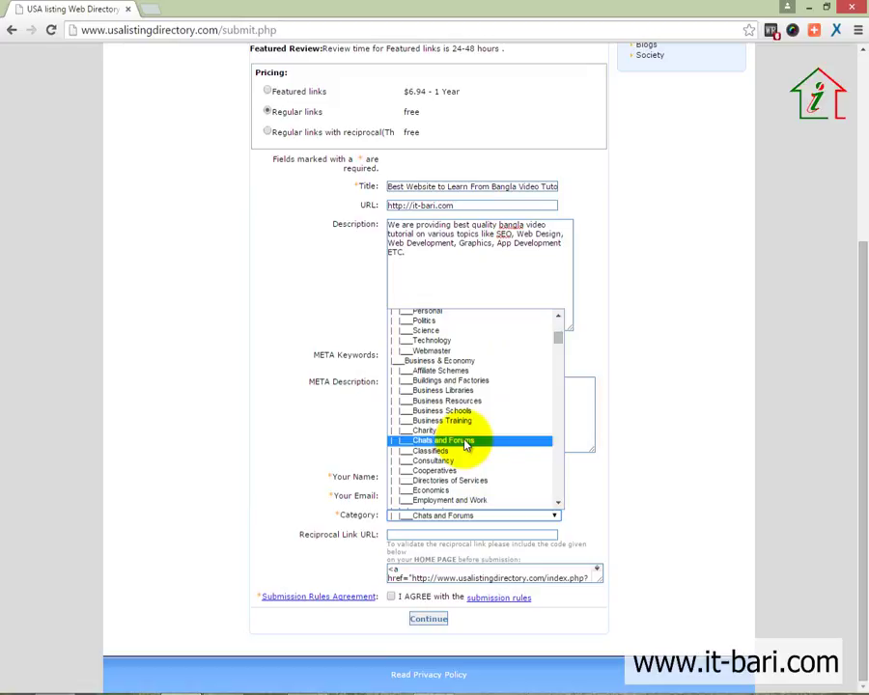
pyautogui.scroll(10, 464, 444)
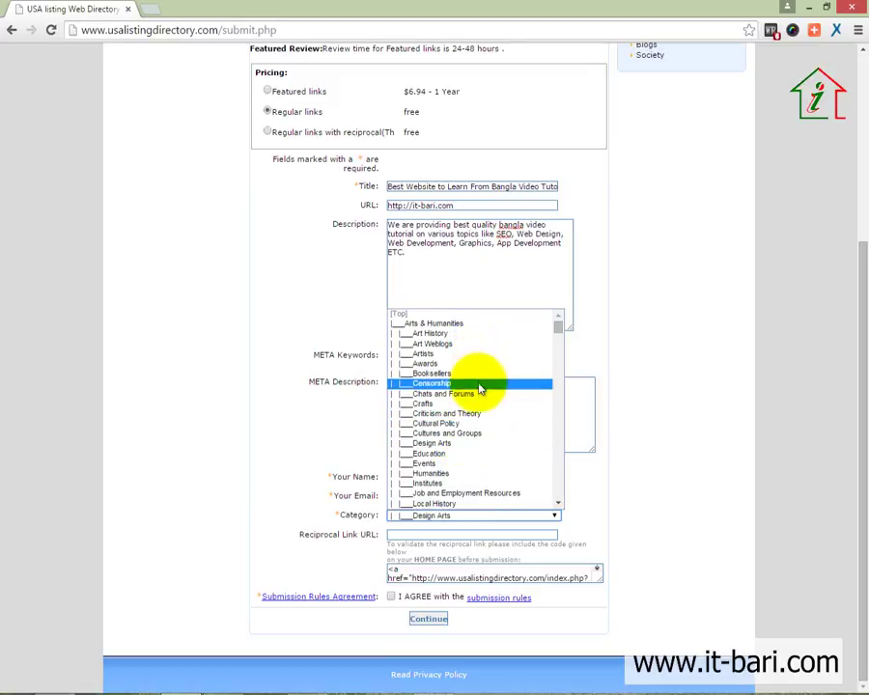
pyautogui.scroll(-5, 495, 451)
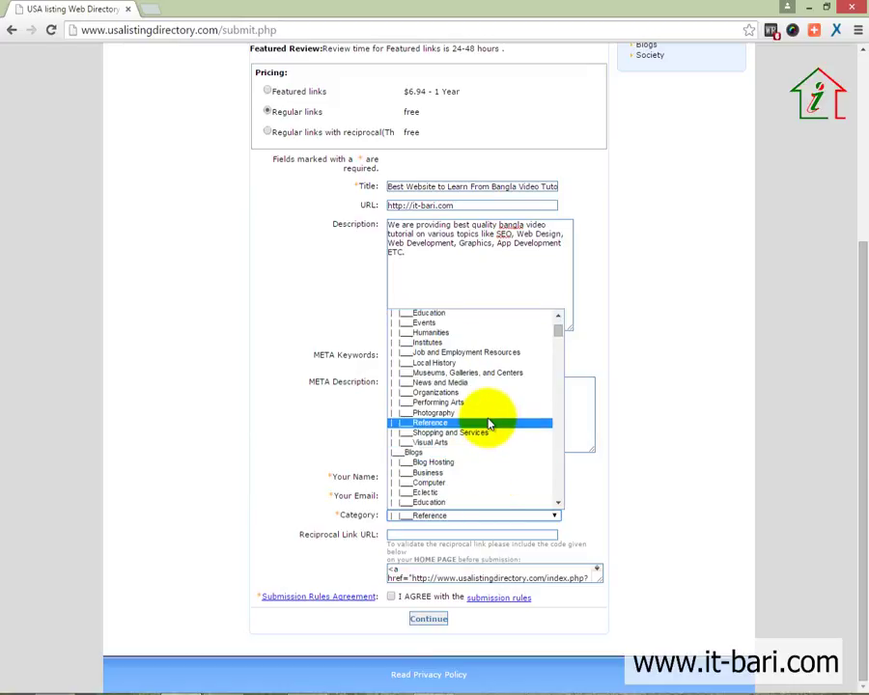
pyautogui.scroll(-5, 492, 396)
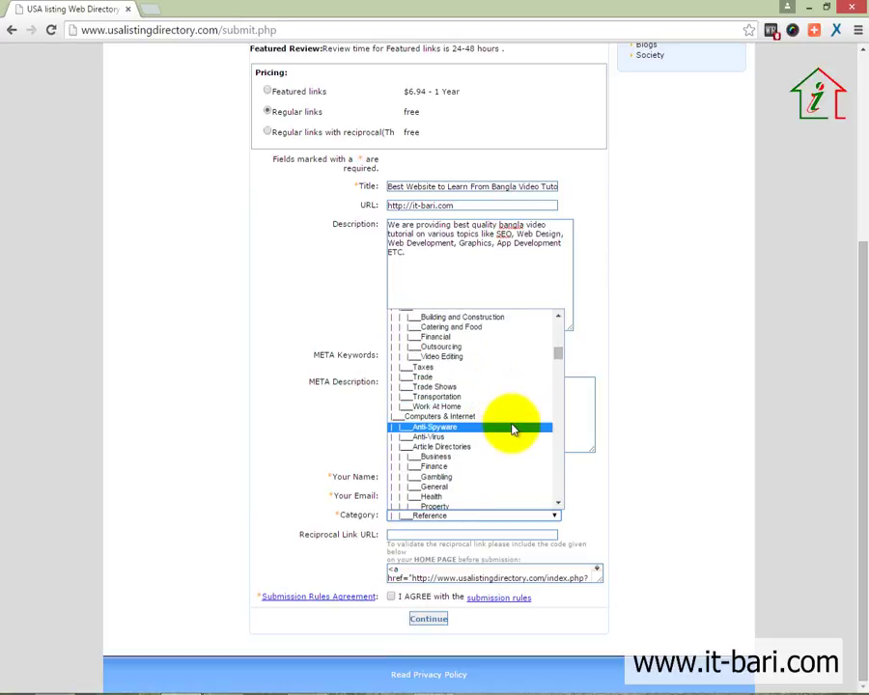
pyautogui.scroll(5, 512, 429)
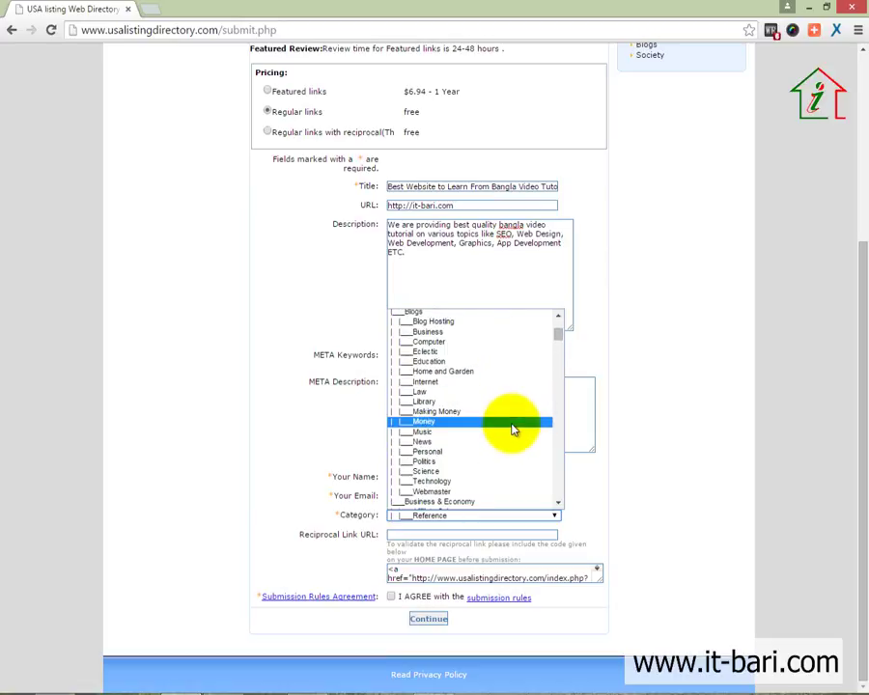
pyautogui.click(451, 344)
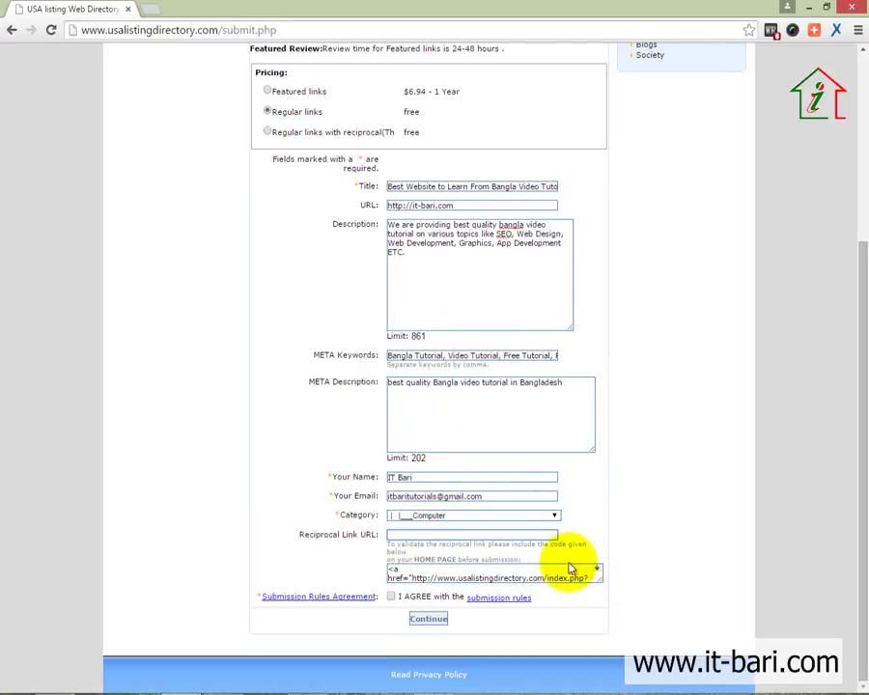
# Step: Enlarge the reciprocal link code box to examine the full HTML snippet and the Reciprocal Link URL field
pyautogui.moveTo(287, 519)
pyautogui.mouseDown()
pyautogui.moveTo(570, 569)
pyautogui.moveTo(645, 596)
pyautogui.mouseUp()
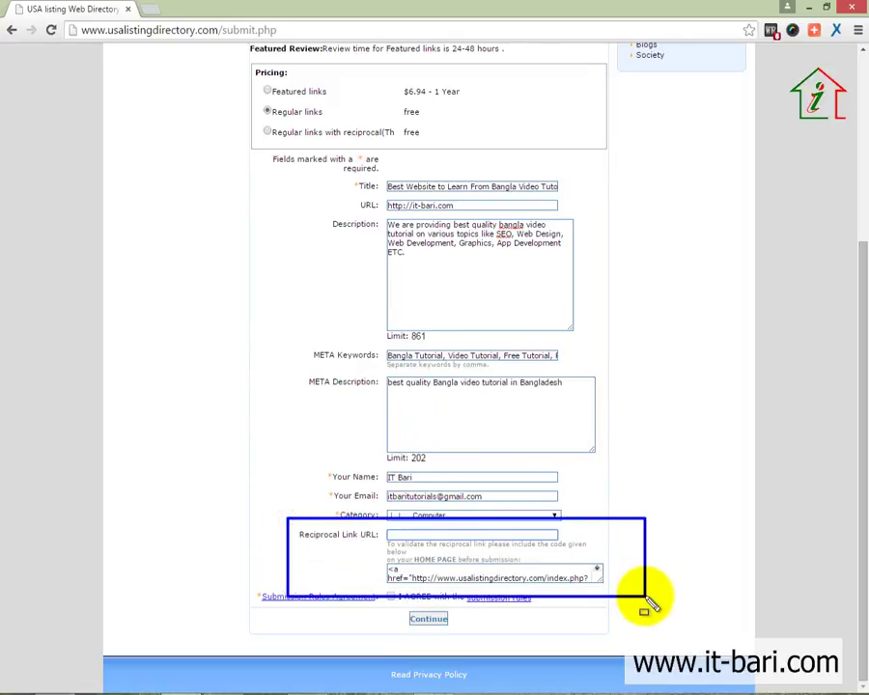
pyautogui.click(661, 553)
pyautogui.moveTo(598, 585); pyautogui.dragTo(629, 660)
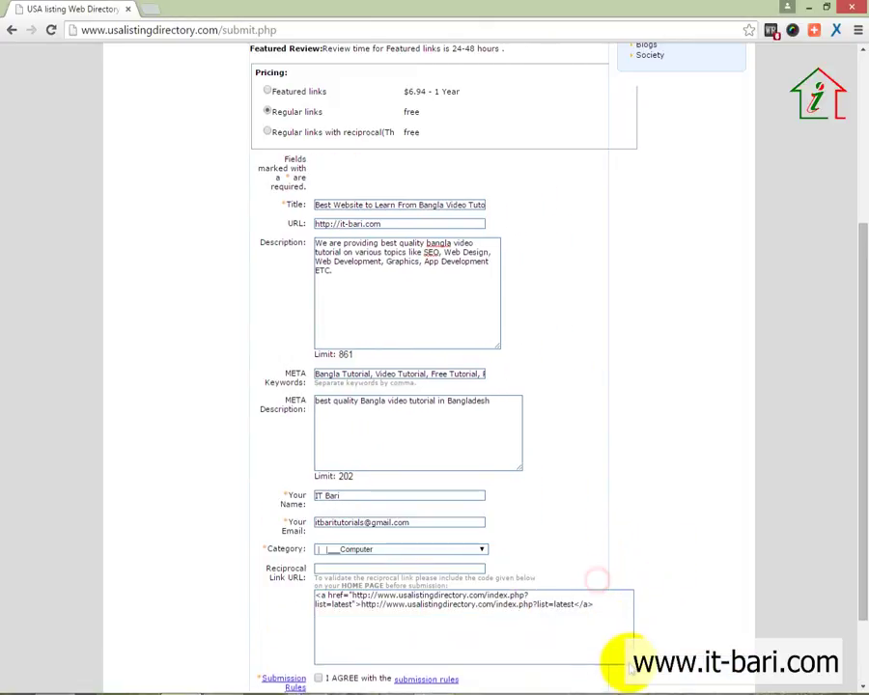
pyautogui.scroll(-2, 579, 601)
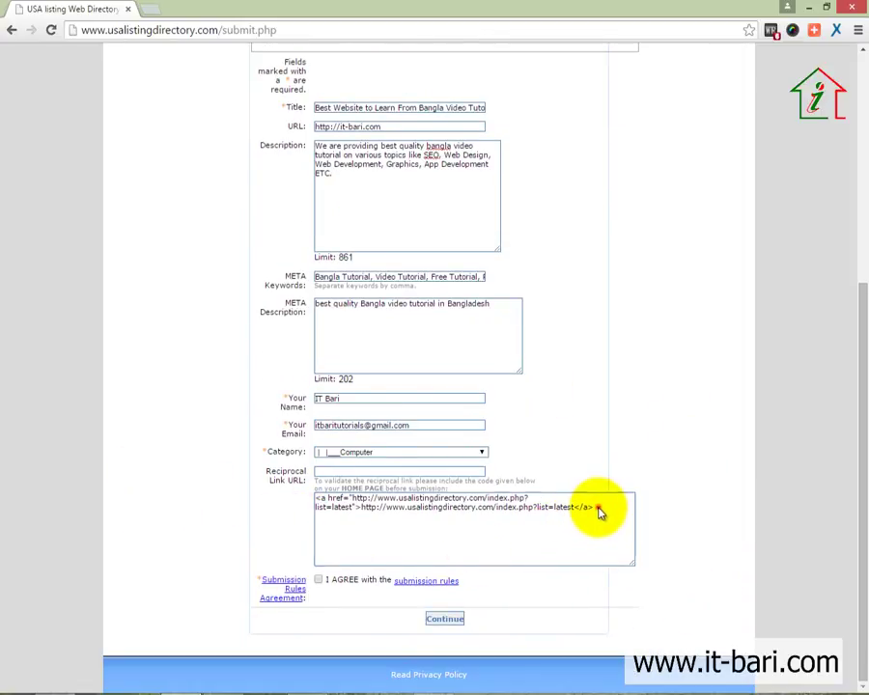
pyautogui.moveTo(594, 506); pyautogui.dragTo(269, 500)
pyautogui.click(355, 533)
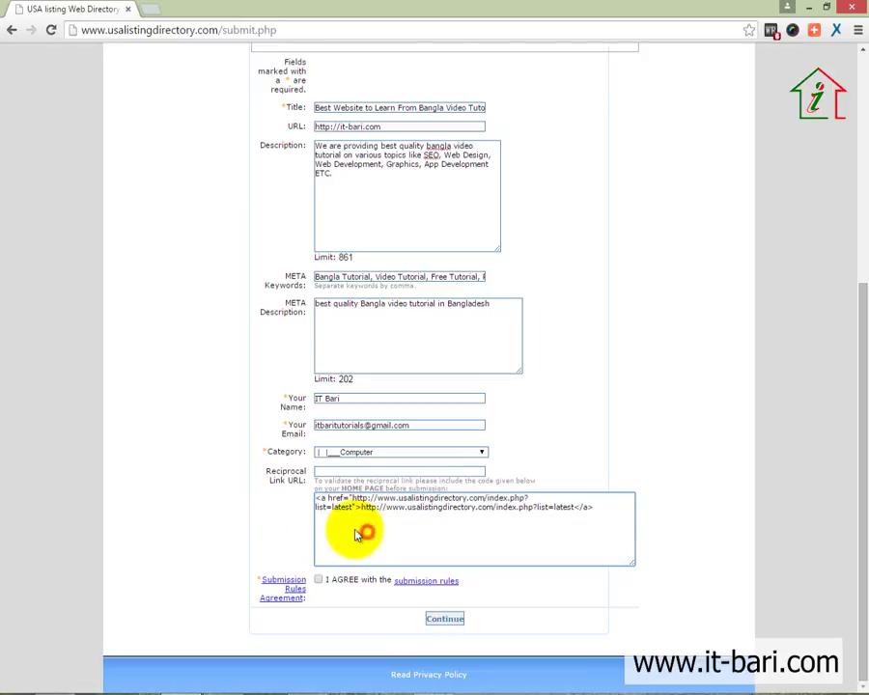
pyautogui.click(355, 474)
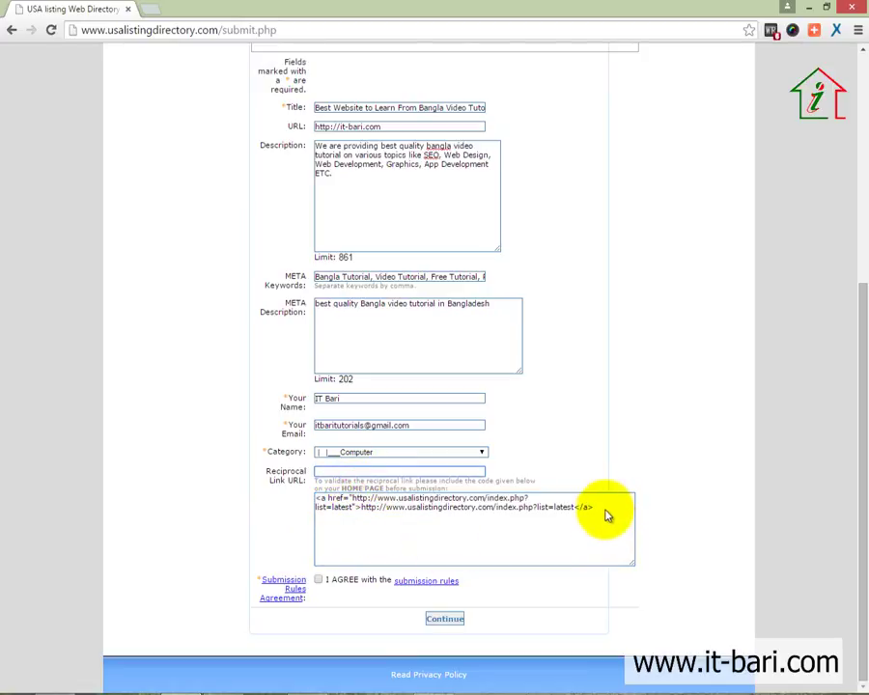
pyautogui.moveTo(600, 507); pyautogui.dragTo(314, 512)
pyautogui.click(372, 521)
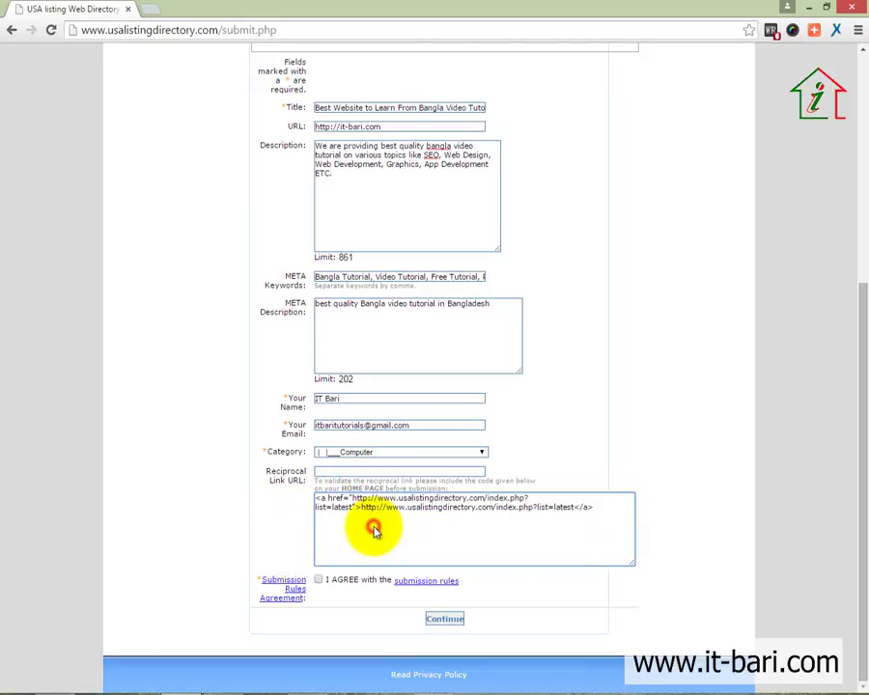
pyautogui.click(364, 471)
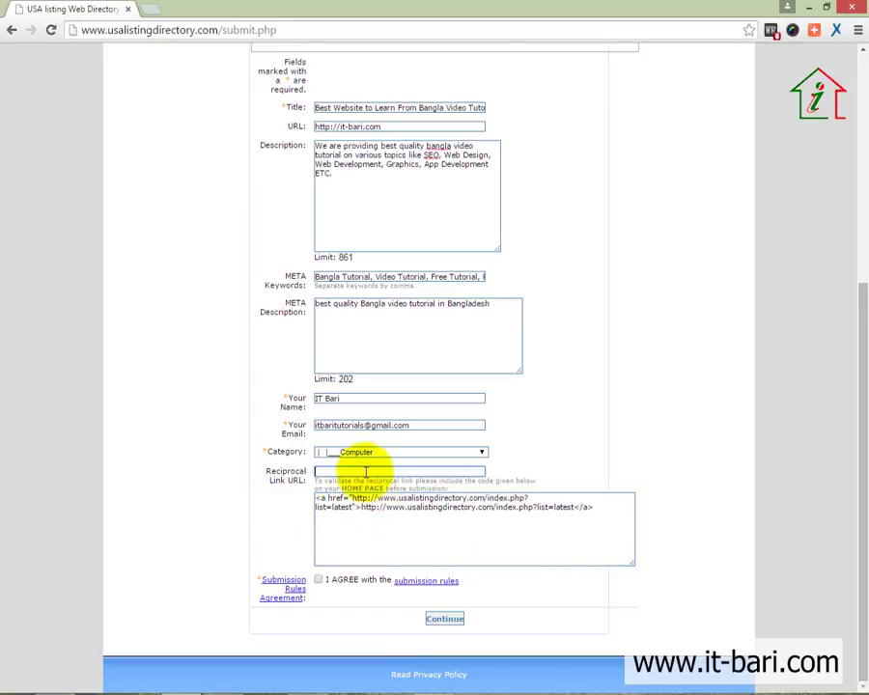
# Step: Open wethecoder.com in a new tab and go to its article "Effects of Technology and High-Tech Gadgets in Our Lives"
pyautogui.click(154, 9)
pyautogui.write('wet')
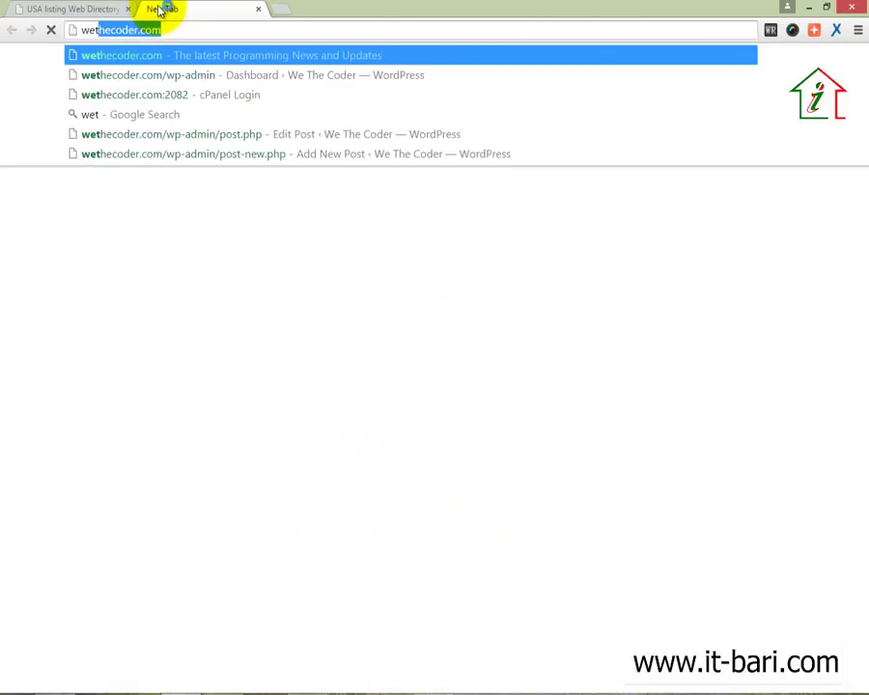
pyautogui.press('Return')
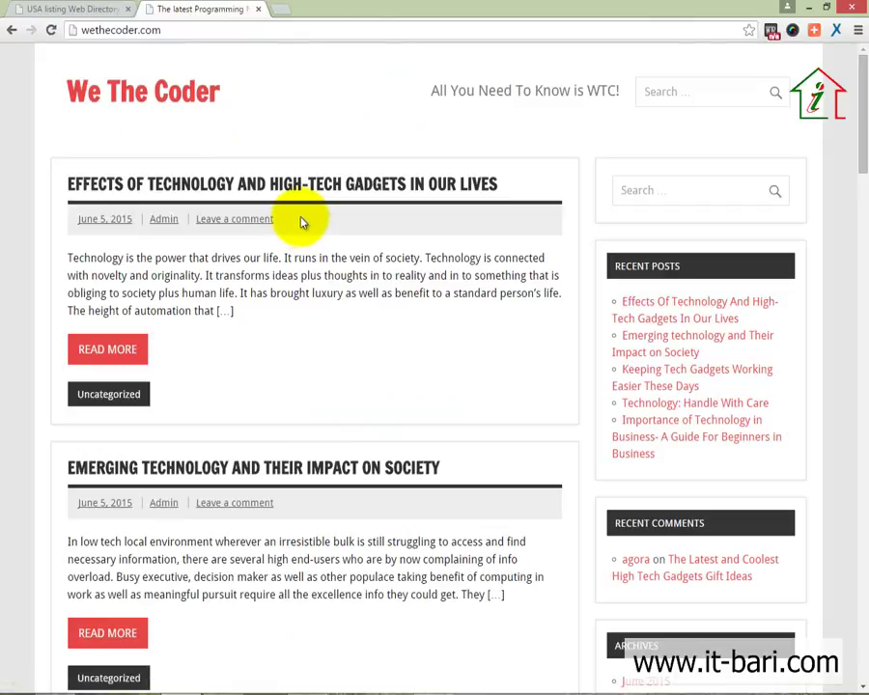
pyautogui.click(256, 190)
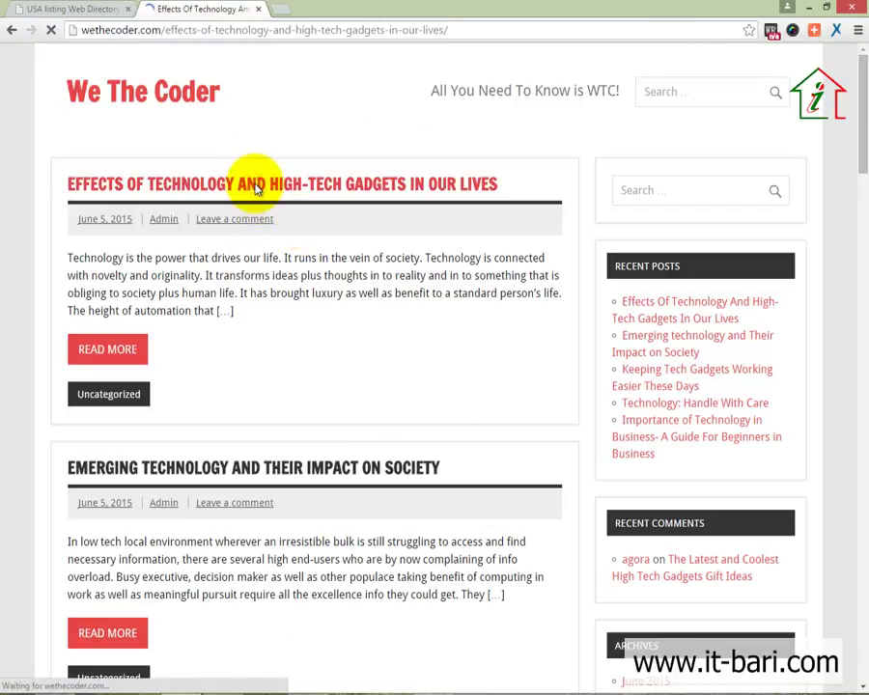
pyautogui.moveTo(471, 32); pyautogui.dragTo(46, 61)
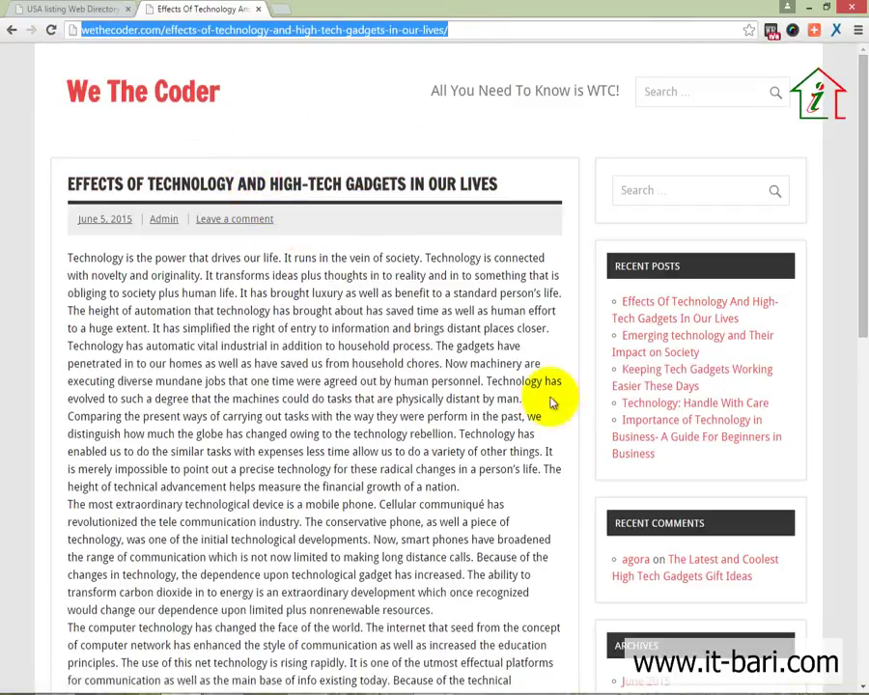
pyautogui.scroll(-6, 278, 454)
pyautogui.scroll(3, 285, 453)
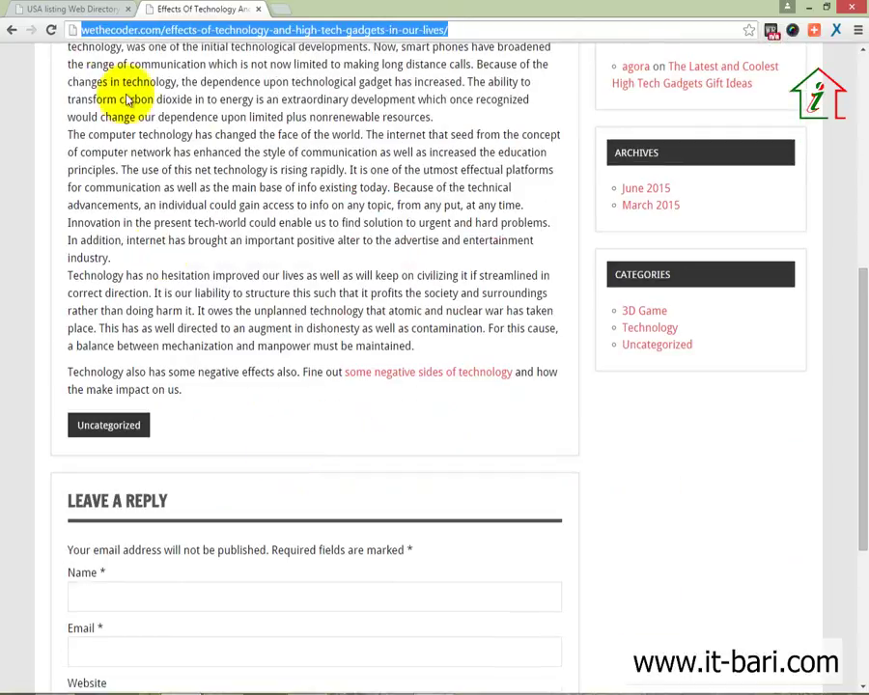
# Step: Select the reciprocal HTML code on the directory form and return to the end of the wethecoder.com article
pyautogui.click(70, 10)
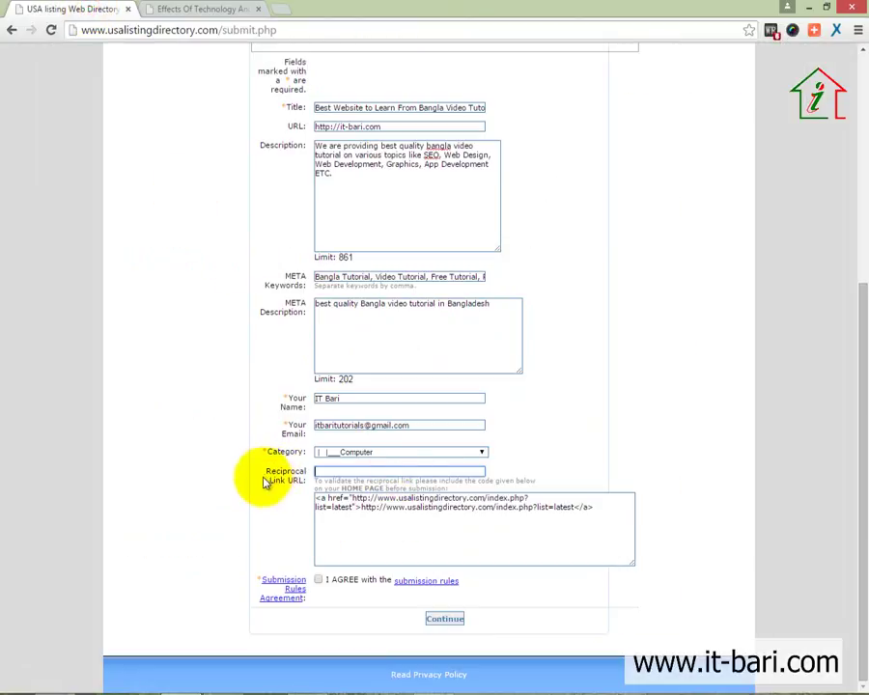
pyautogui.click(594, 507)
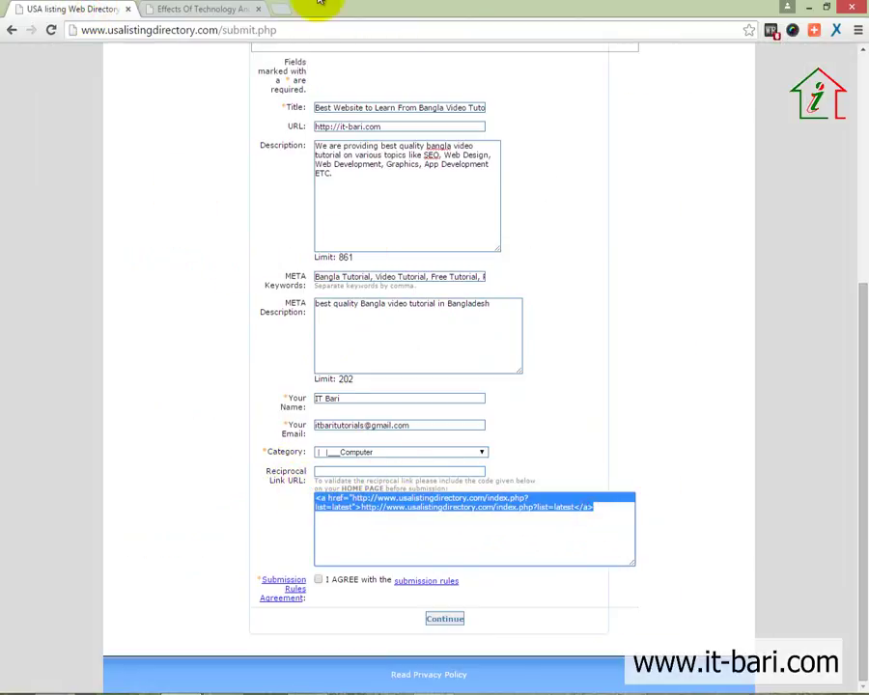
pyautogui.click(150, 9)
pyautogui.scroll(-2, 380, 328)
pyautogui.click(244, 184)
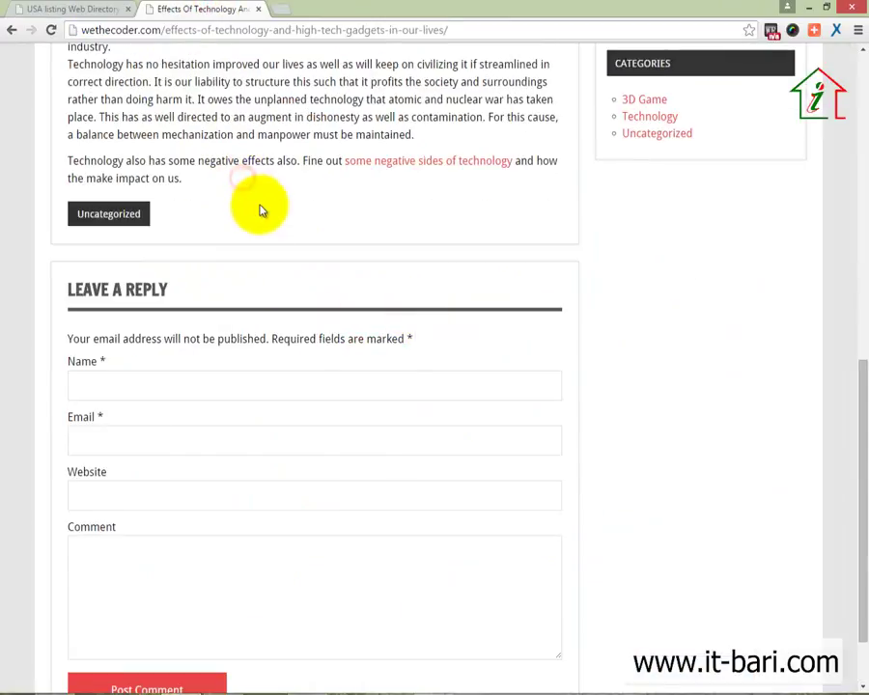
# Step: Copy the wethecoder.com article's URL and try to place it in the directory form's Reciprocal Link URL field
pyautogui.click(239, 31)
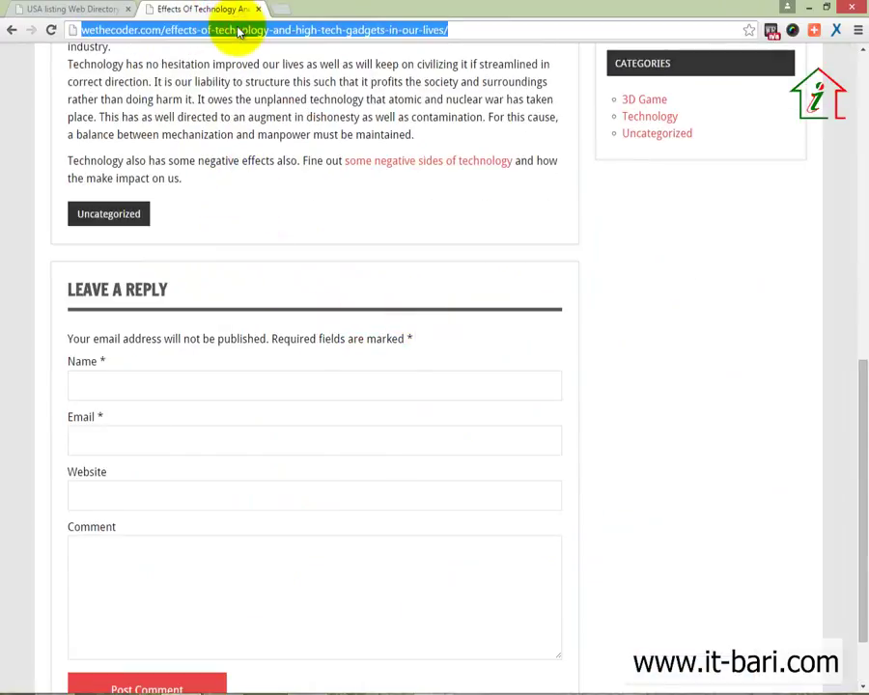
pyautogui.rightClick(238, 31)
pyautogui.click(259, 77)
pyautogui.click(73, 9)
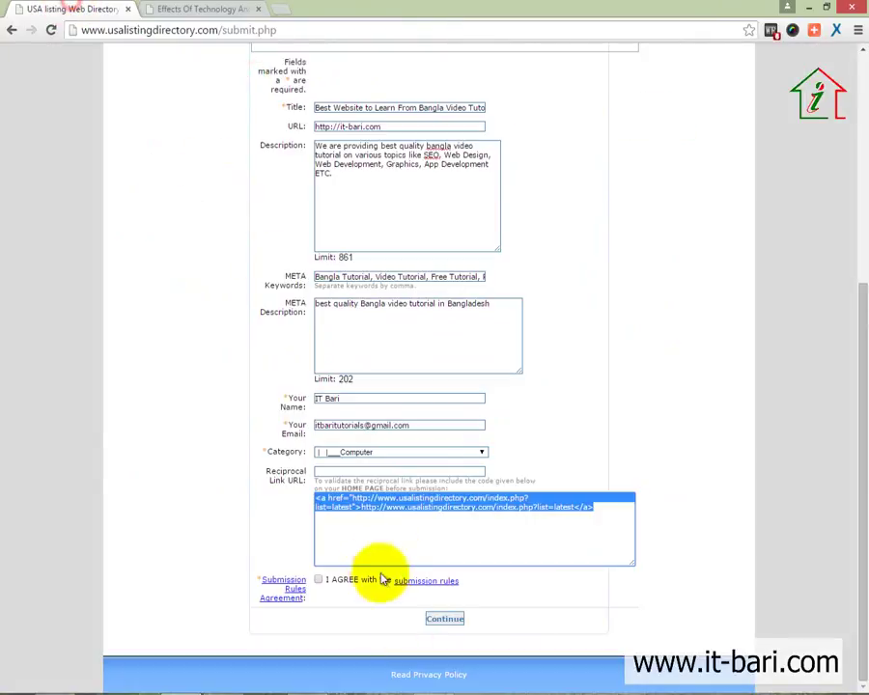
pyautogui.click(345, 471)
pyautogui.rightClick(353, 464)
pyautogui.rightClick(349, 472)
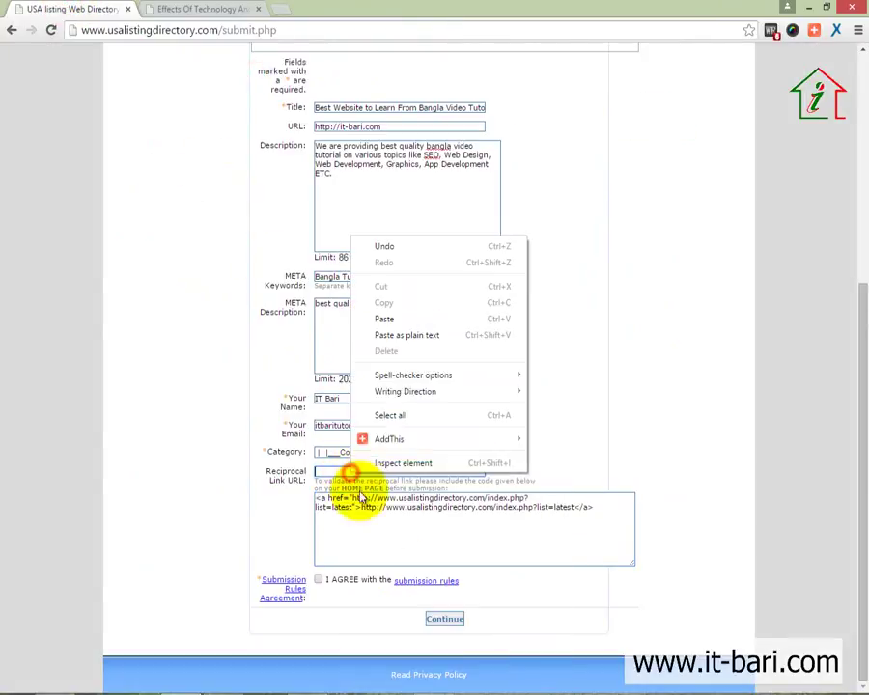
pyautogui.click(412, 552)
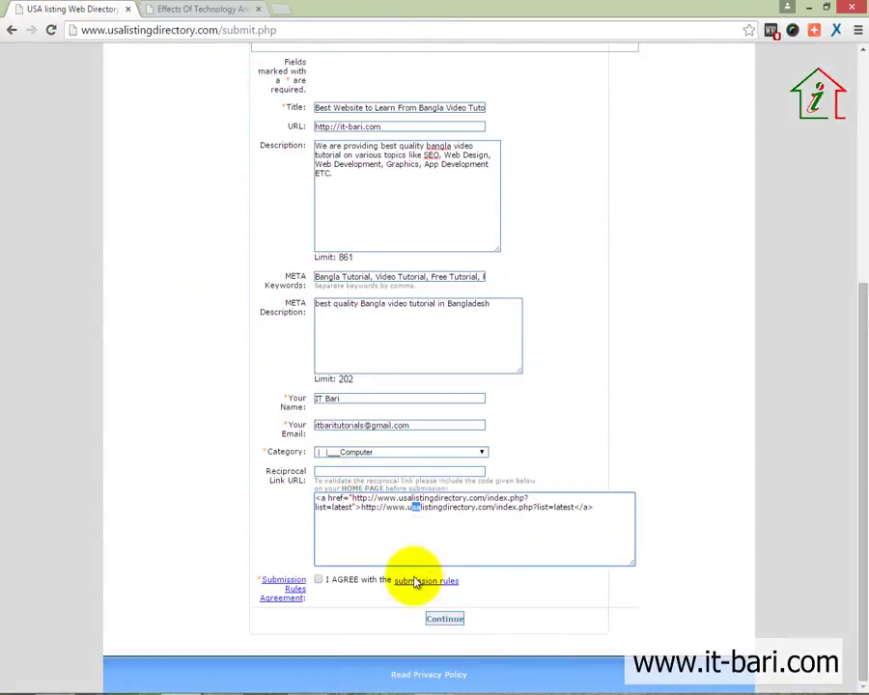
# Step: Agree to the submission rules and submit the completed link form to the directory
pyautogui.click(318, 579)
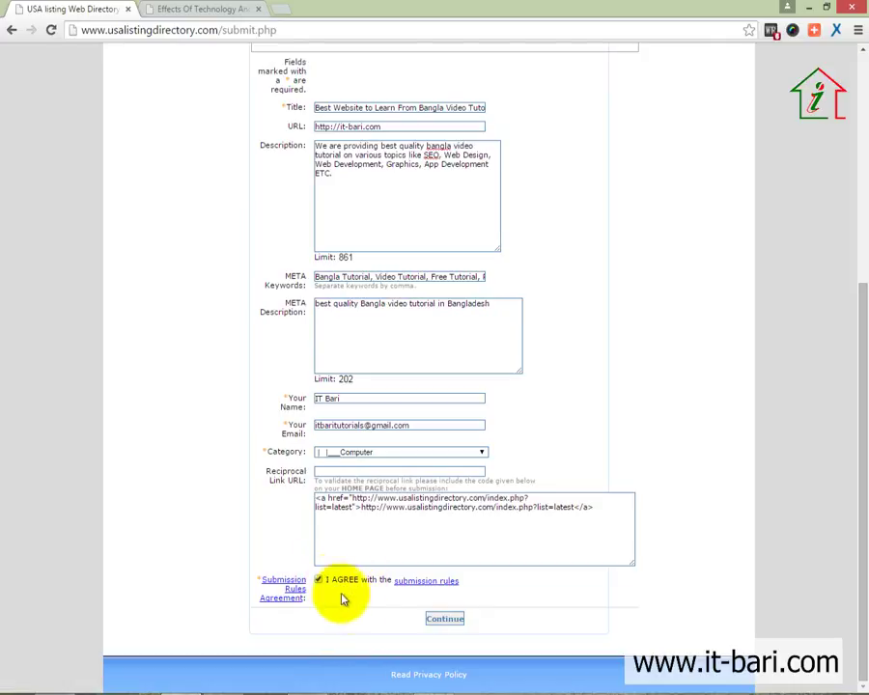
pyautogui.click(456, 620)
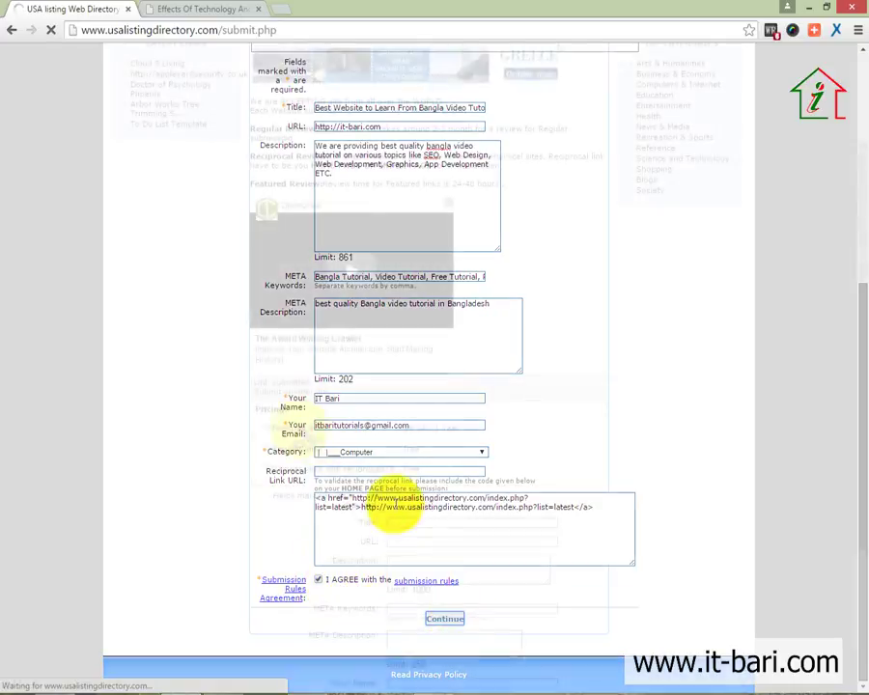
# Step: Examine the submission result above the pricing options, and switch to the Word document IT-Bari-SEO-Bangla-Video-Tutorial.docx
pyautogui.moveTo(237, 367)
pyautogui.mouseDown()
pyautogui.moveTo(633, 390)
pyautogui.moveTo(636, 400)
pyautogui.mouseUp()
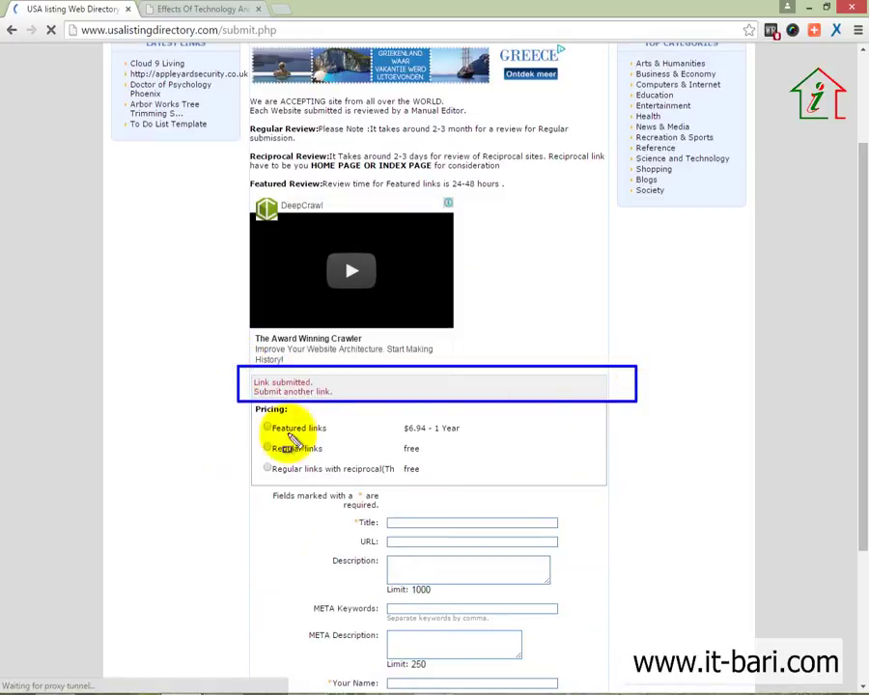
pyautogui.moveTo(312, 383); pyautogui.dragTo(326, 383)
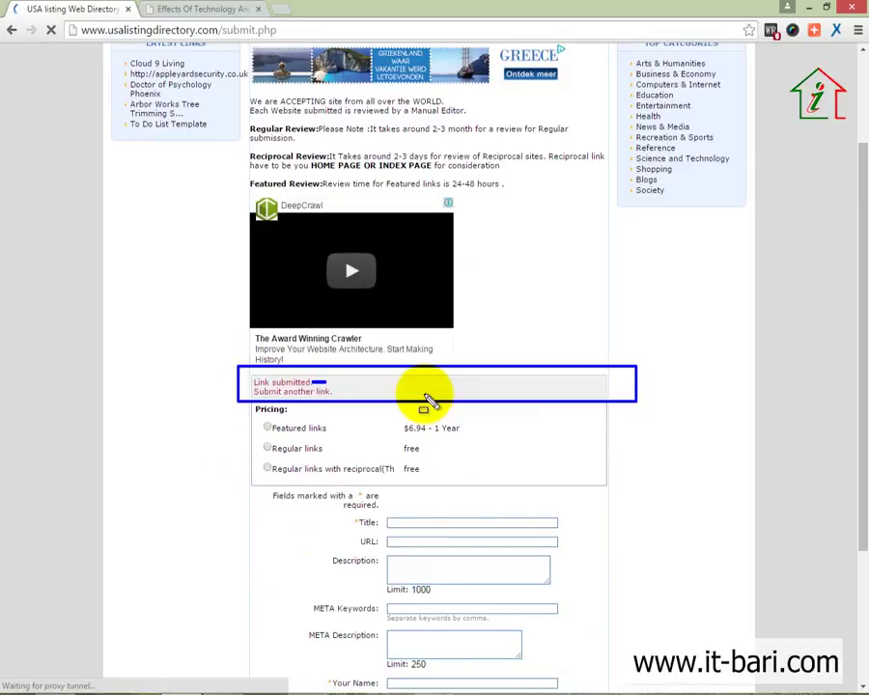
pyautogui.press('Escape')
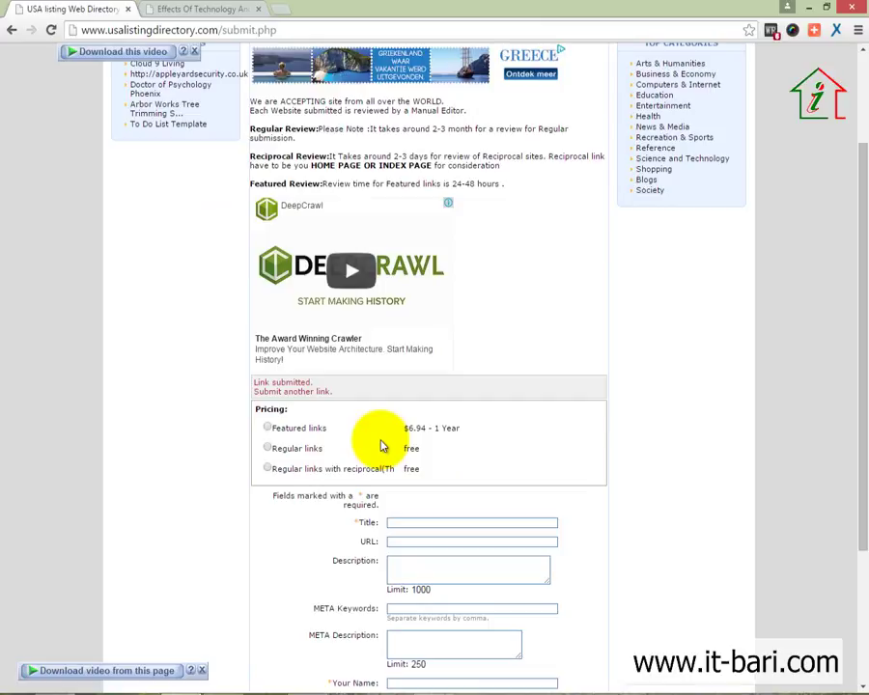
pyautogui.hotkey('alt', 'Tab')
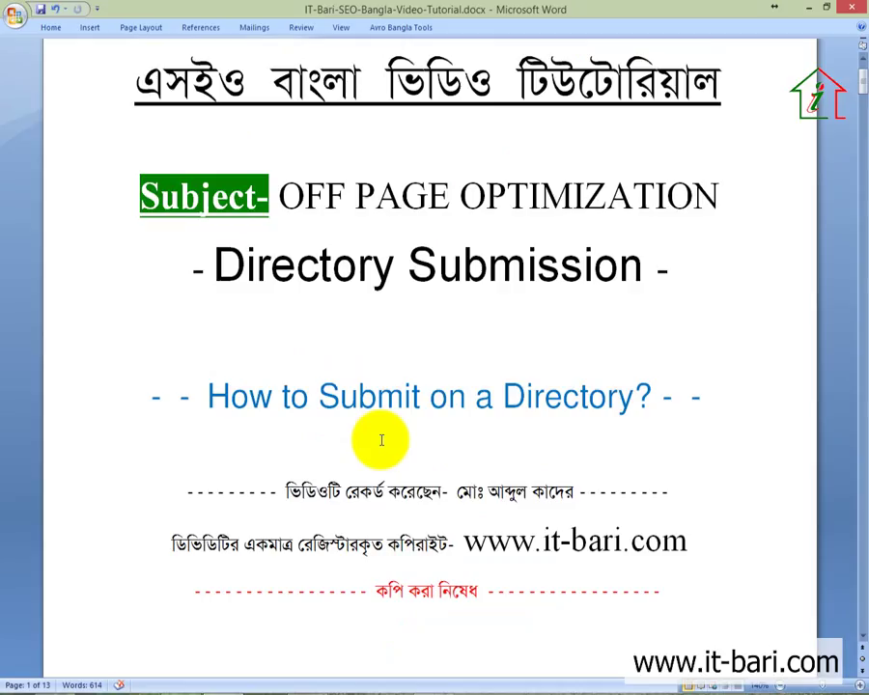